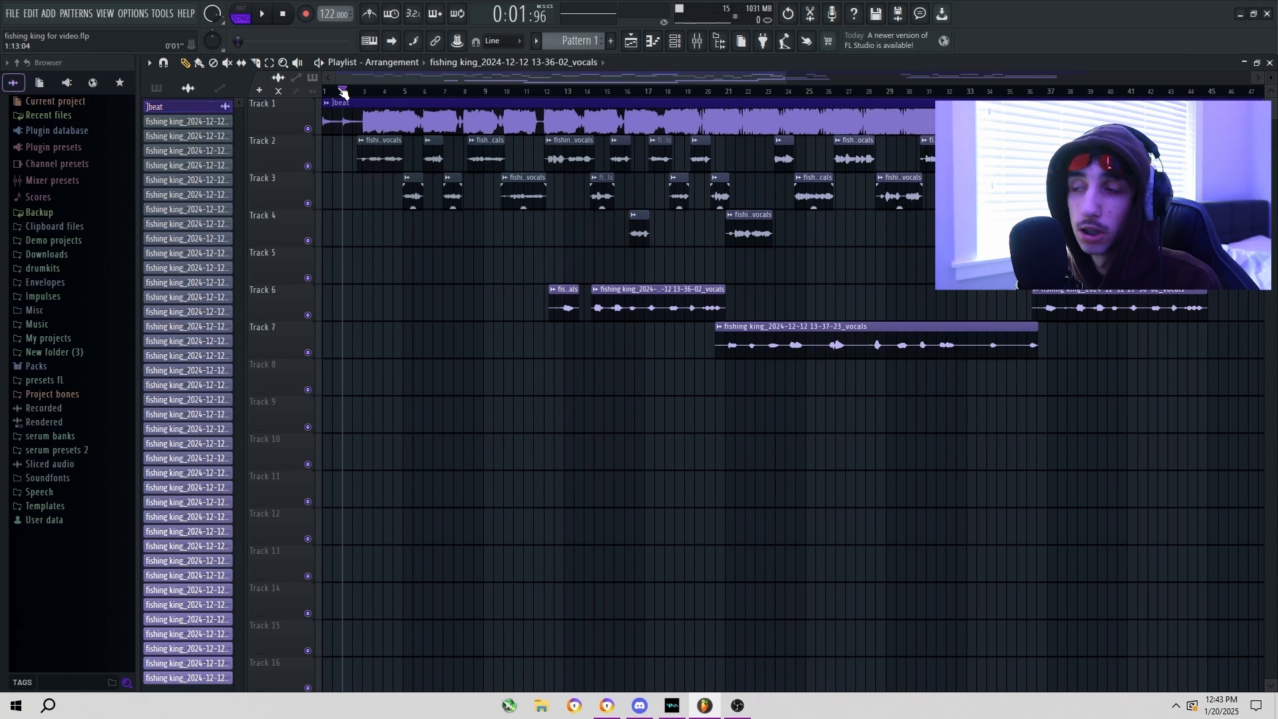
Play the intro vocals from about bar 2, and move the playhead to about bar 10
{"action": "key", "text": "space"}
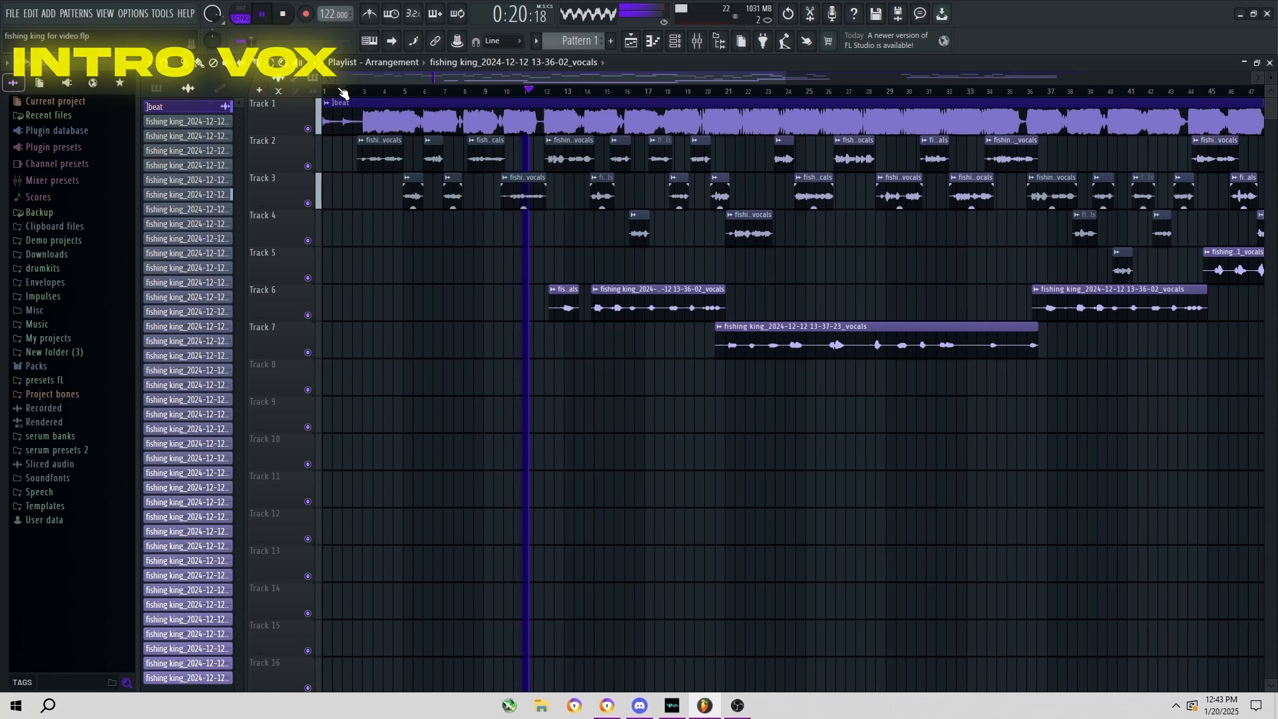
{"action": "key", "text": "space"}
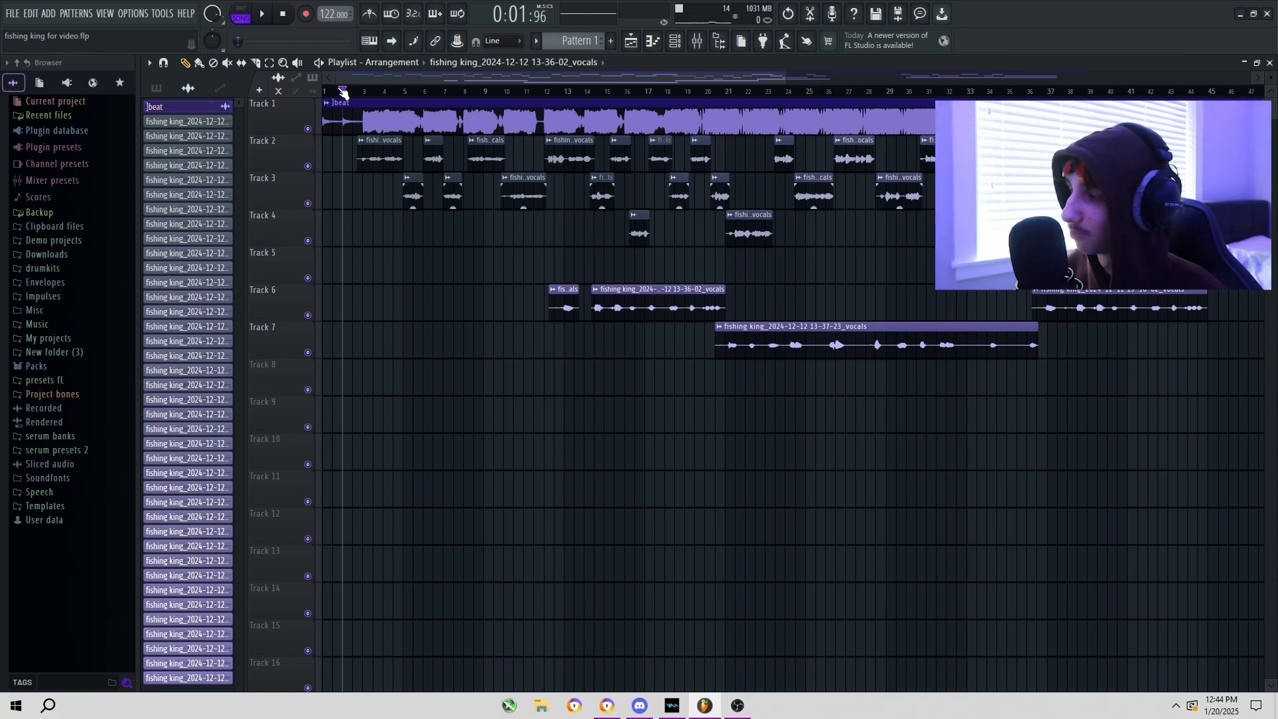
{"action": "left_click_drag", "start_coordinate": [343, 94], "coordinate": [513, 92]}
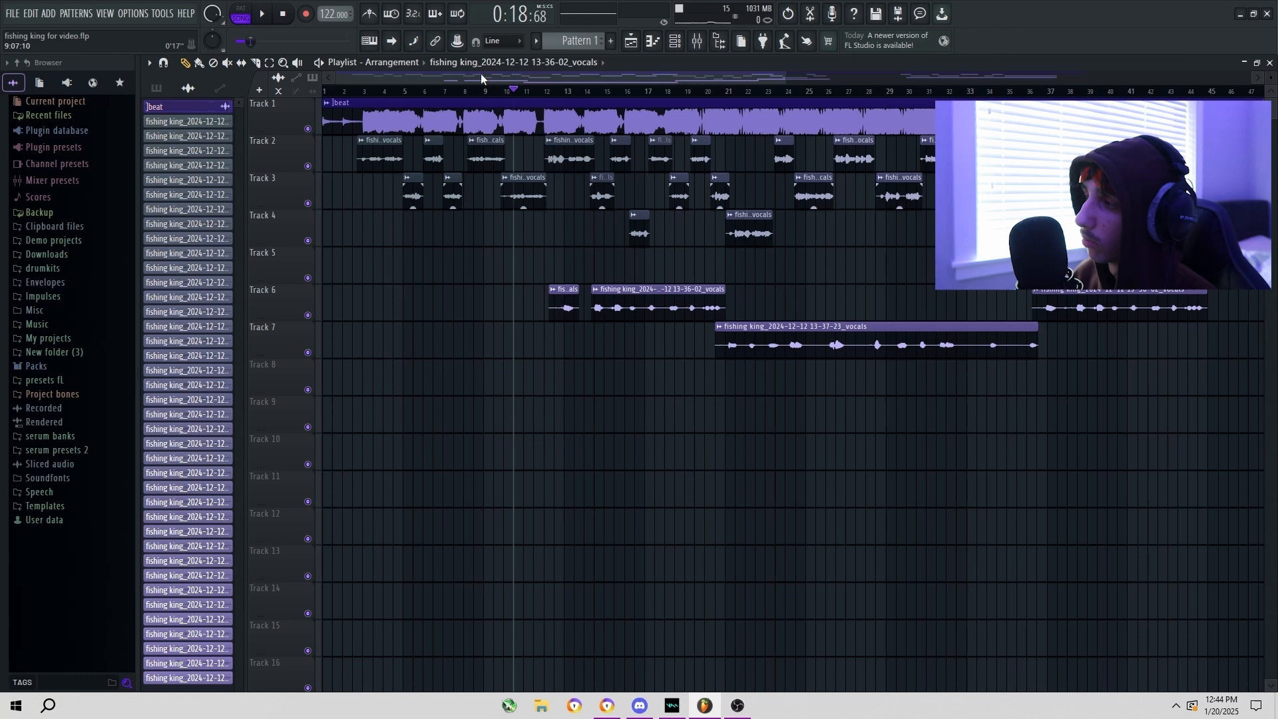
Open the mixer on the vocals track at insert 1 and look at its Soundgoodizer
{"action": "left_click", "coordinate": [710, 37]}
{"action": "left_click", "coordinate": [372, 179]}
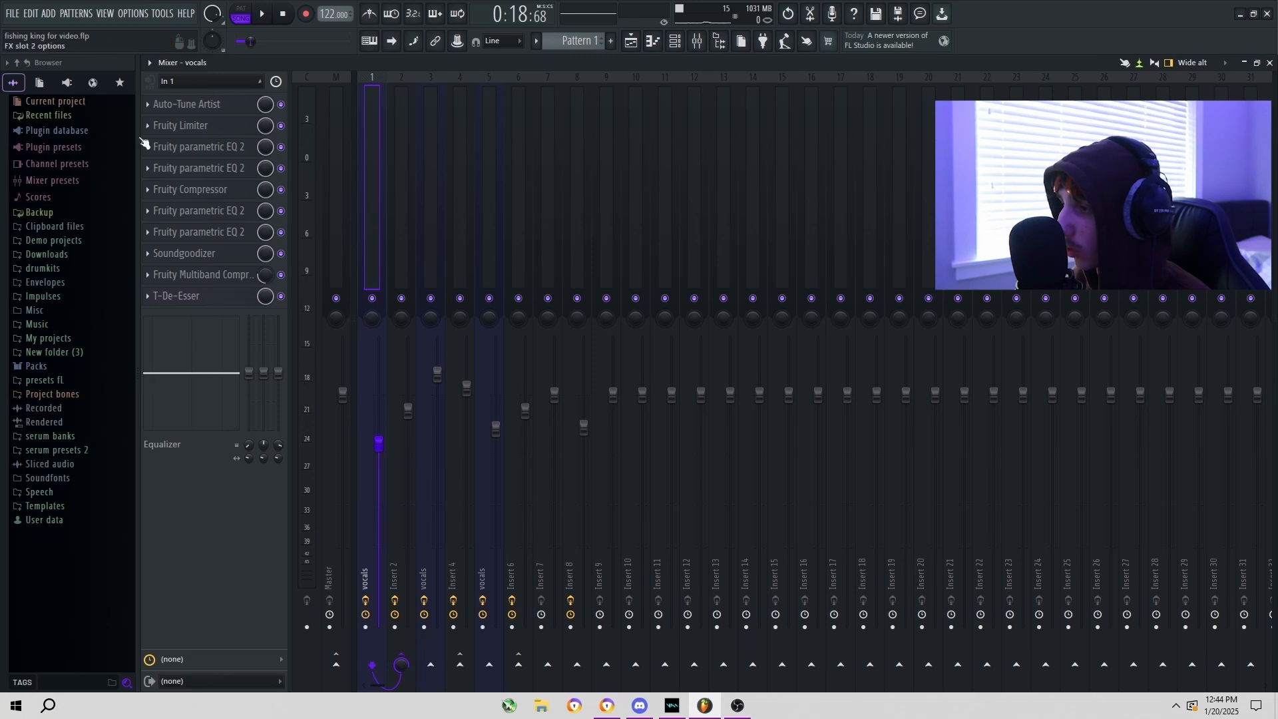
{"action": "left_click", "coordinate": [184, 253]}
{"action": "left_click", "coordinate": [368, 197]}
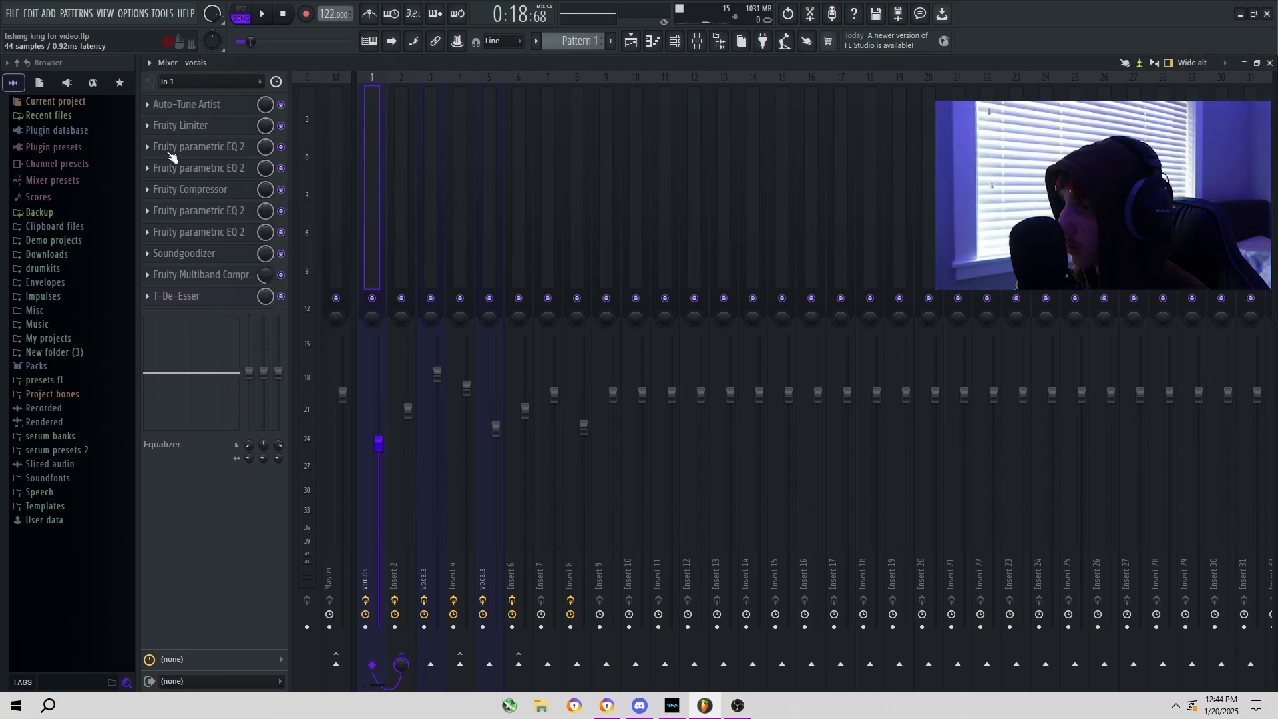
Review the Fruity Compressor and Auto-Tune Artist effects on the insert 1 vocals track
{"action": "left_click", "coordinate": [220, 190]}
{"action": "left_click", "coordinate": [524, 164]}
{"action": "left_click", "coordinate": [227, 109]}
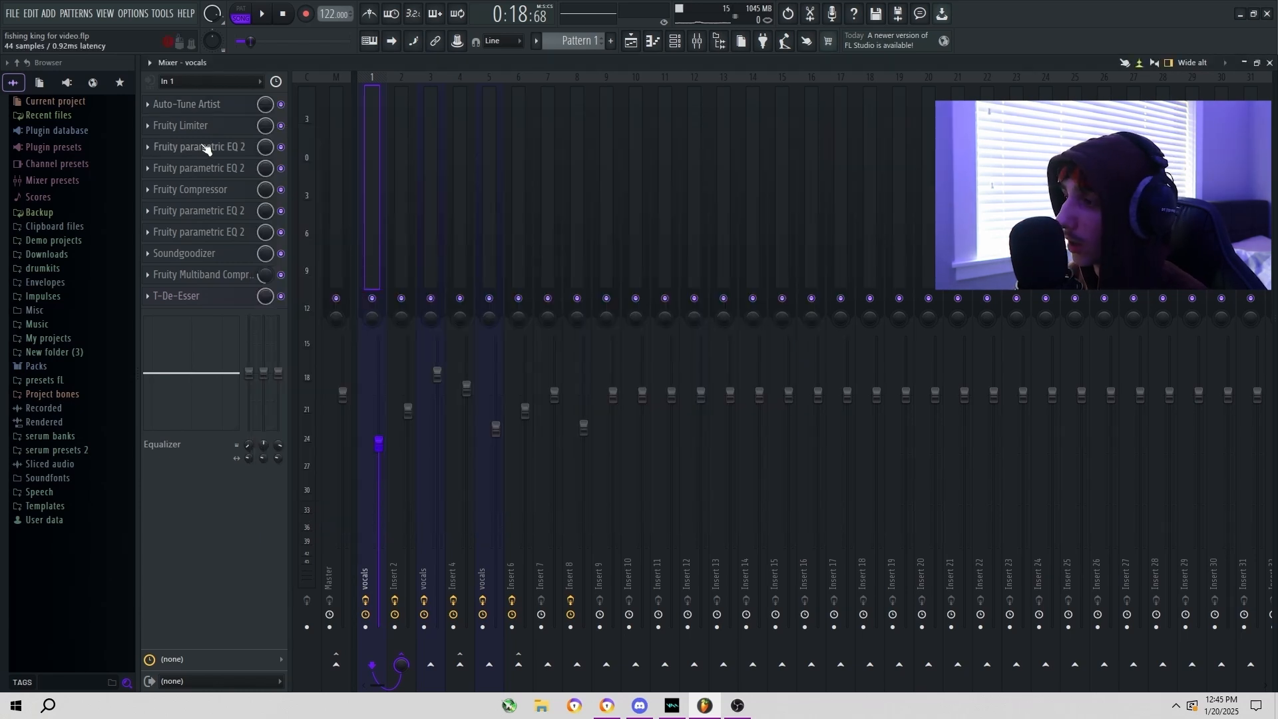
Inspect the curves of the first two Fruity parametric EQ 2 effects on the insert 1 vocals track
{"action": "left_click", "coordinate": [207, 147]}
{"action": "left_click", "coordinate": [789, 268]}
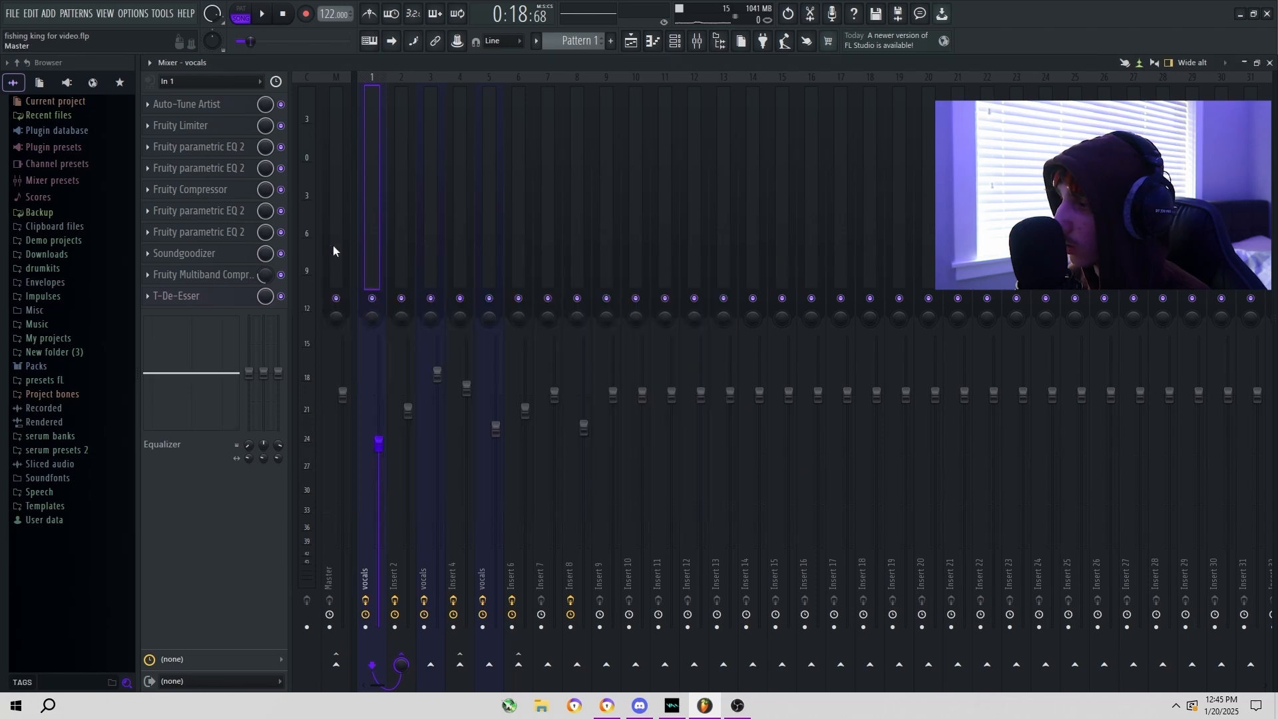
{"action": "left_click", "coordinate": [217, 168]}
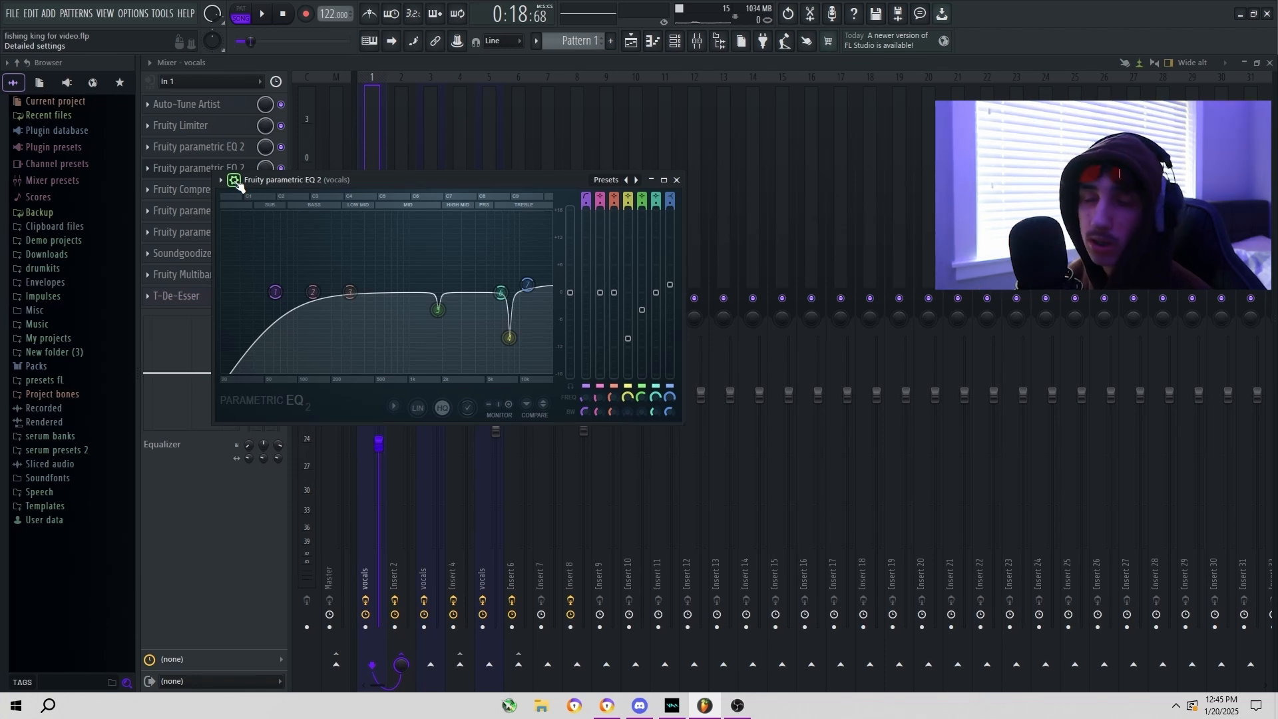
{"action": "left_click", "coordinate": [676, 179]}
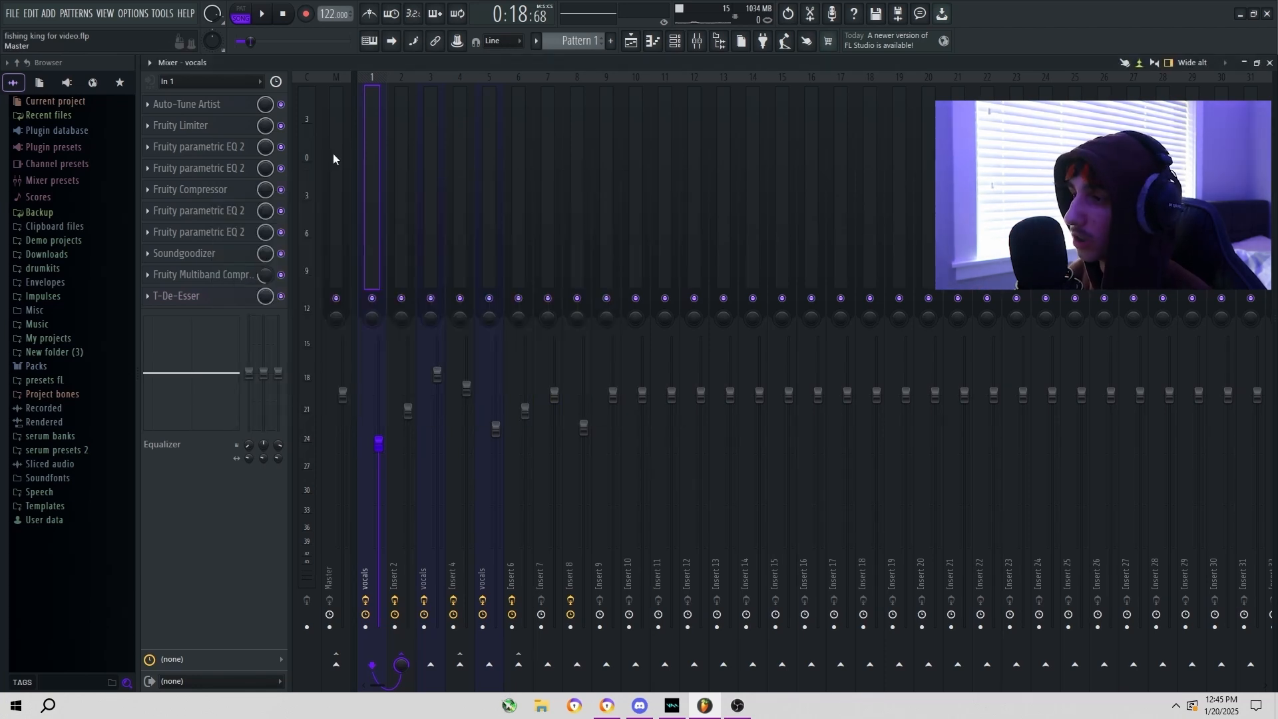
Examine the threshold, ratio, gain, attack and release of the insert 1 vocals' Fruity Compressor
{"action": "left_click", "coordinate": [200, 189]}
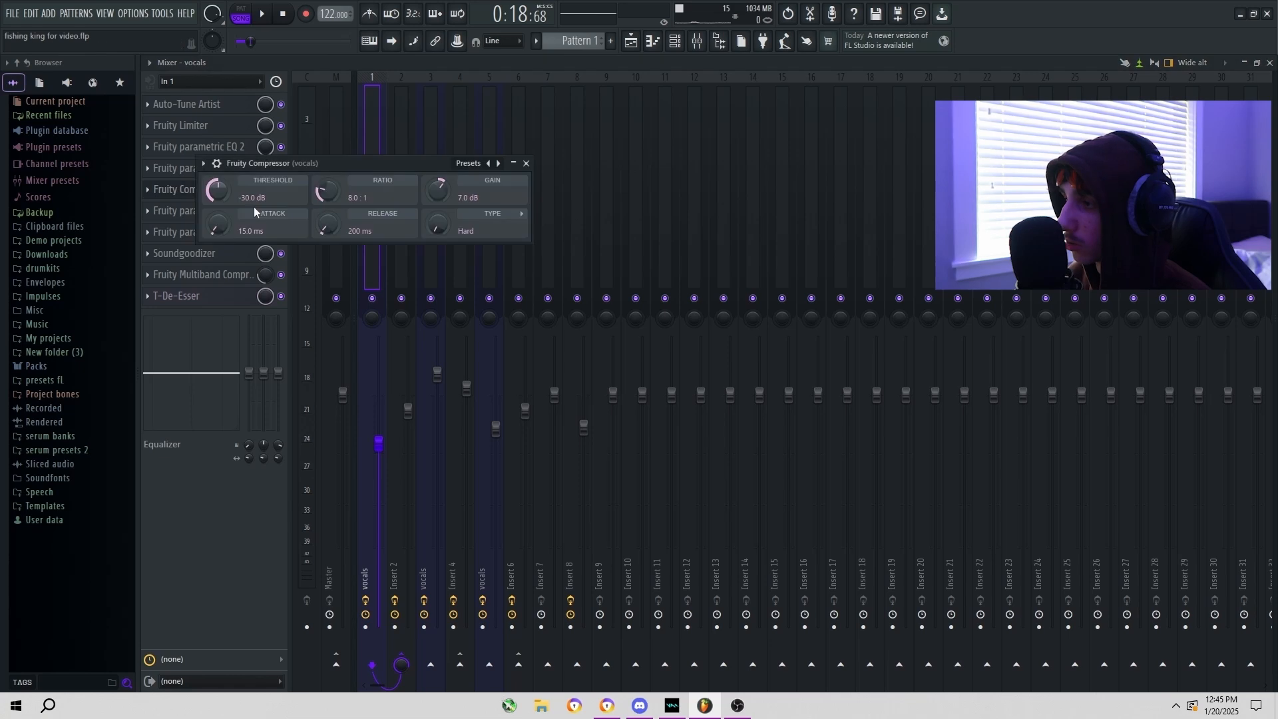
{"action": "left_click", "coordinate": [527, 164]}
{"action": "left_click", "coordinate": [213, 193]}
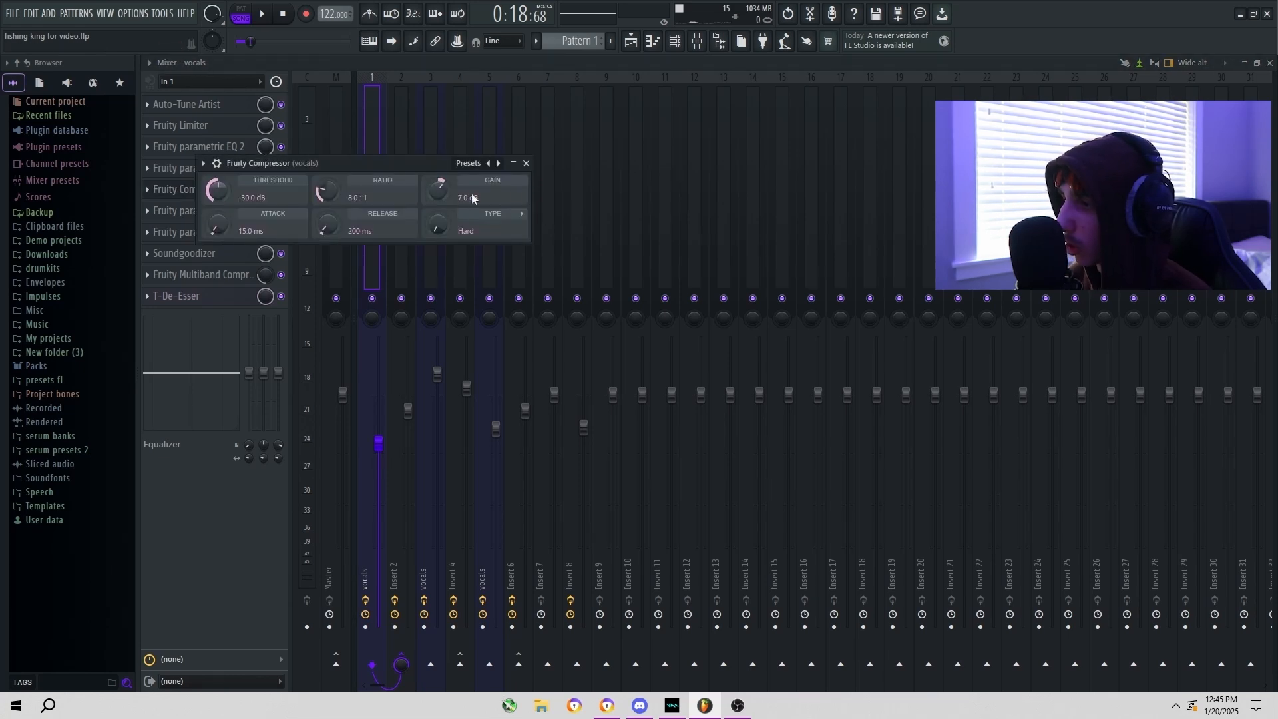
{"action": "left_click", "coordinate": [526, 163]}
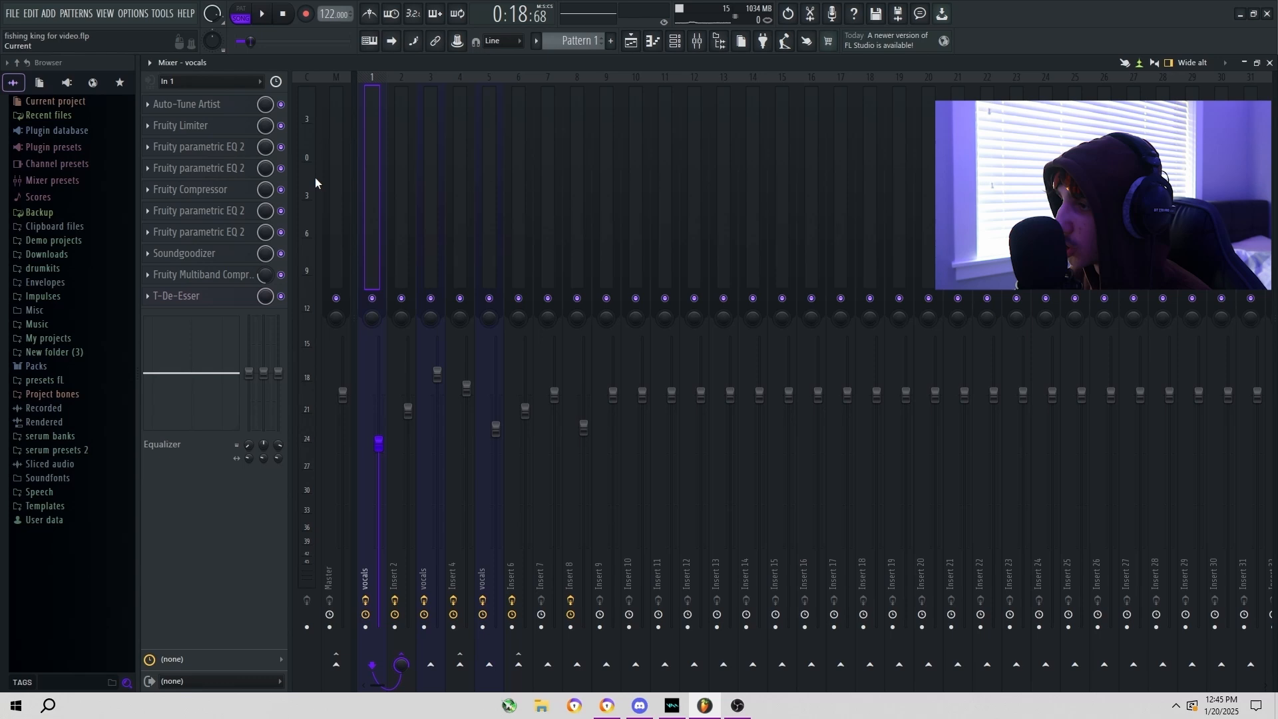
{"action": "left_click", "coordinate": [223, 196]}
{"action": "left_click", "coordinate": [526, 164]}
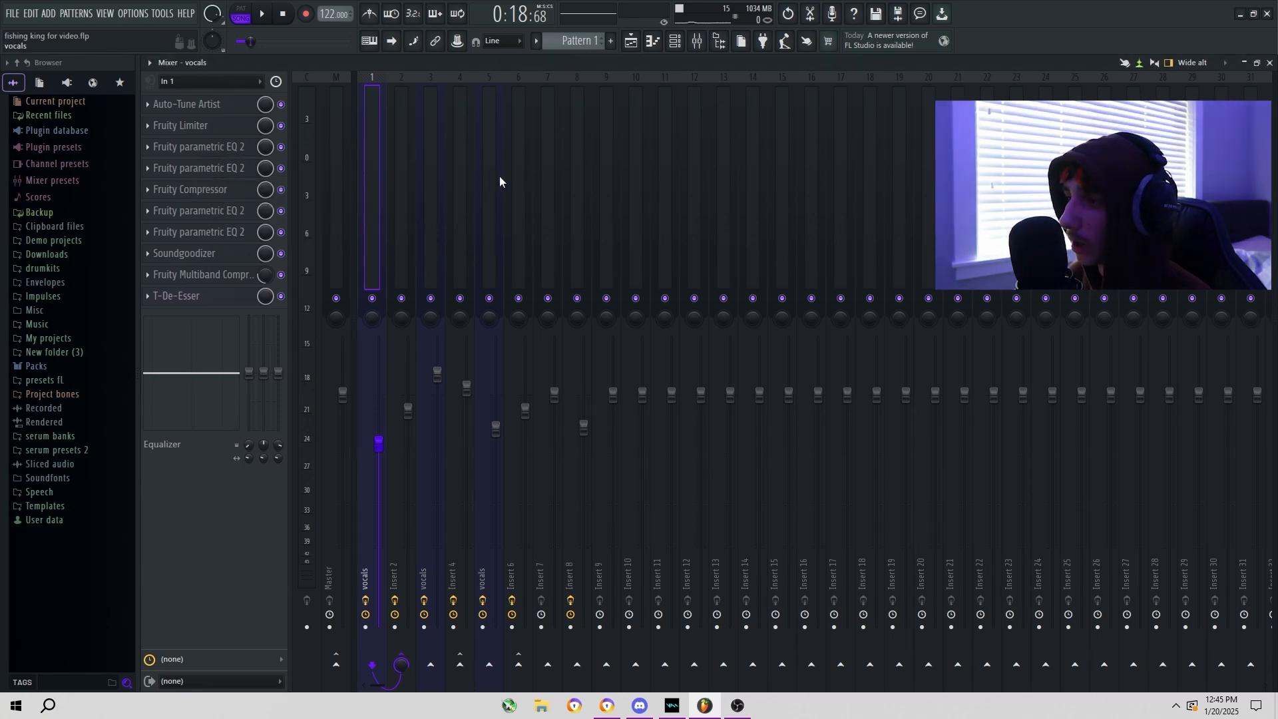
Examine the band settings of the vocals' Fruity Multiband Compressor, and view the Soundgoodizer's mode and amount
{"action": "left_click", "coordinate": [214, 276]}
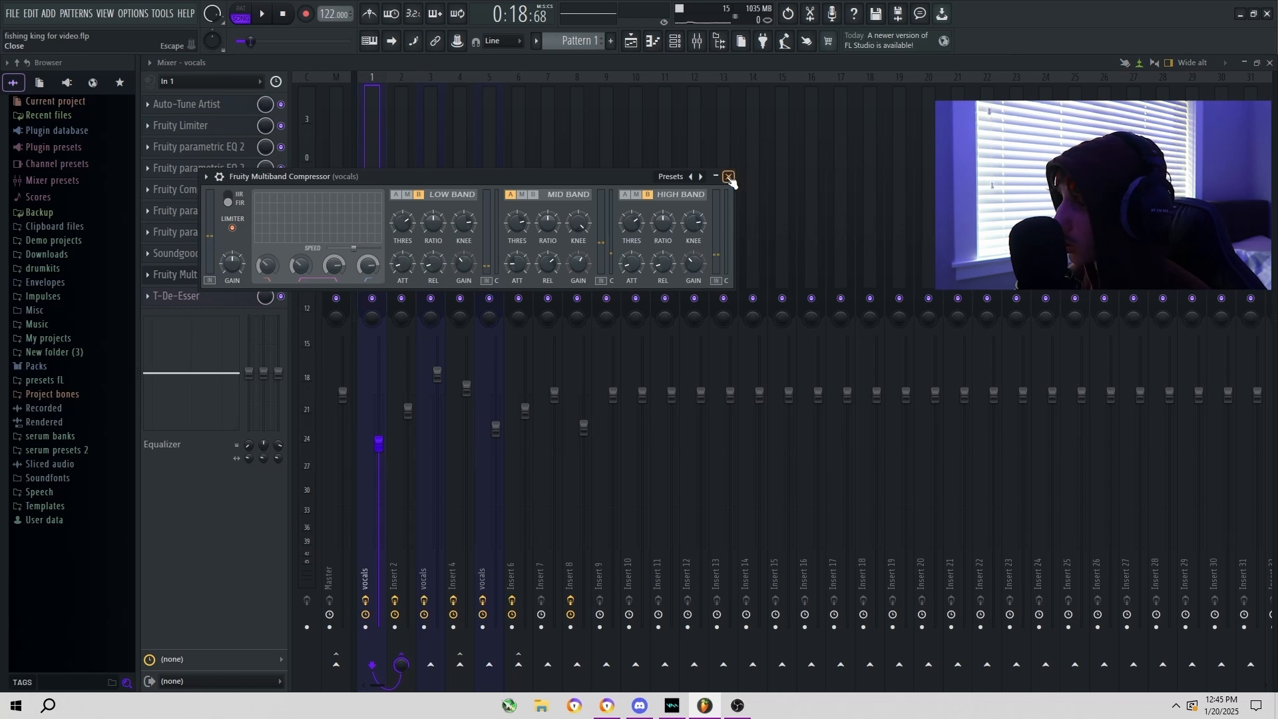
{"action": "left_click", "coordinate": [729, 178]}
{"action": "left_click", "coordinate": [234, 276]}
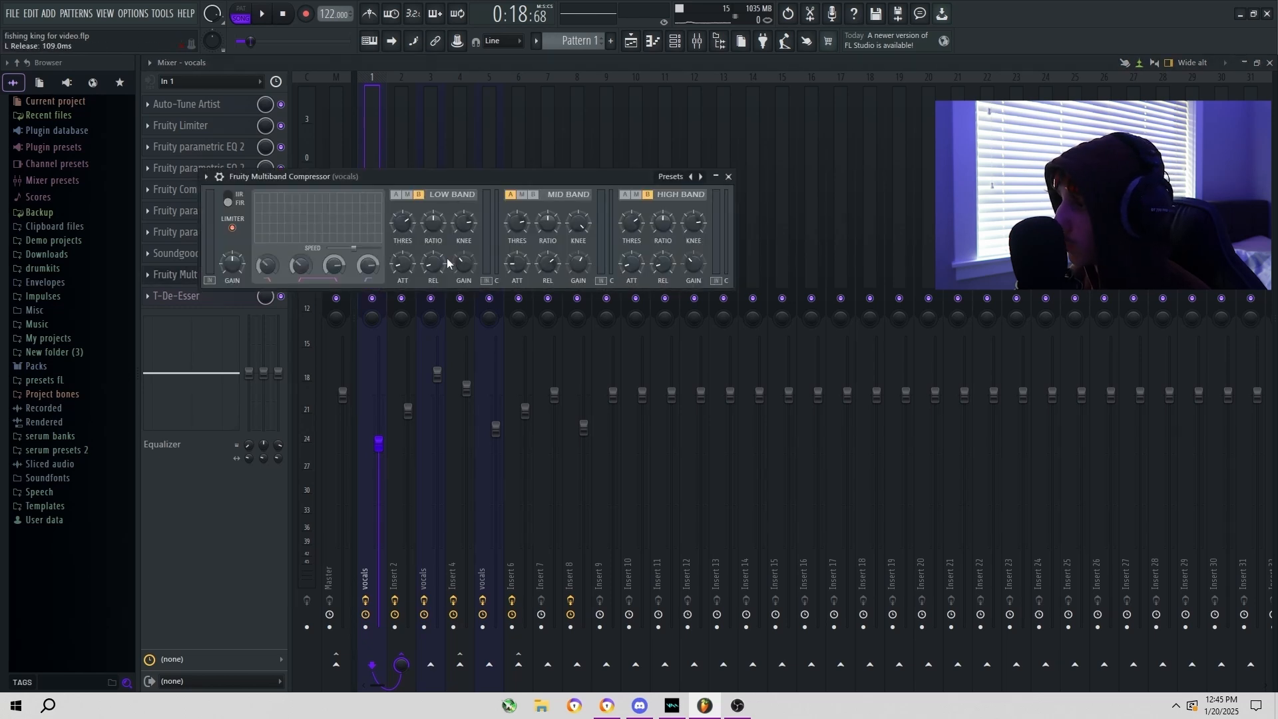
{"action": "left_click", "coordinate": [729, 177]}
{"action": "left_click", "coordinate": [200, 253]}
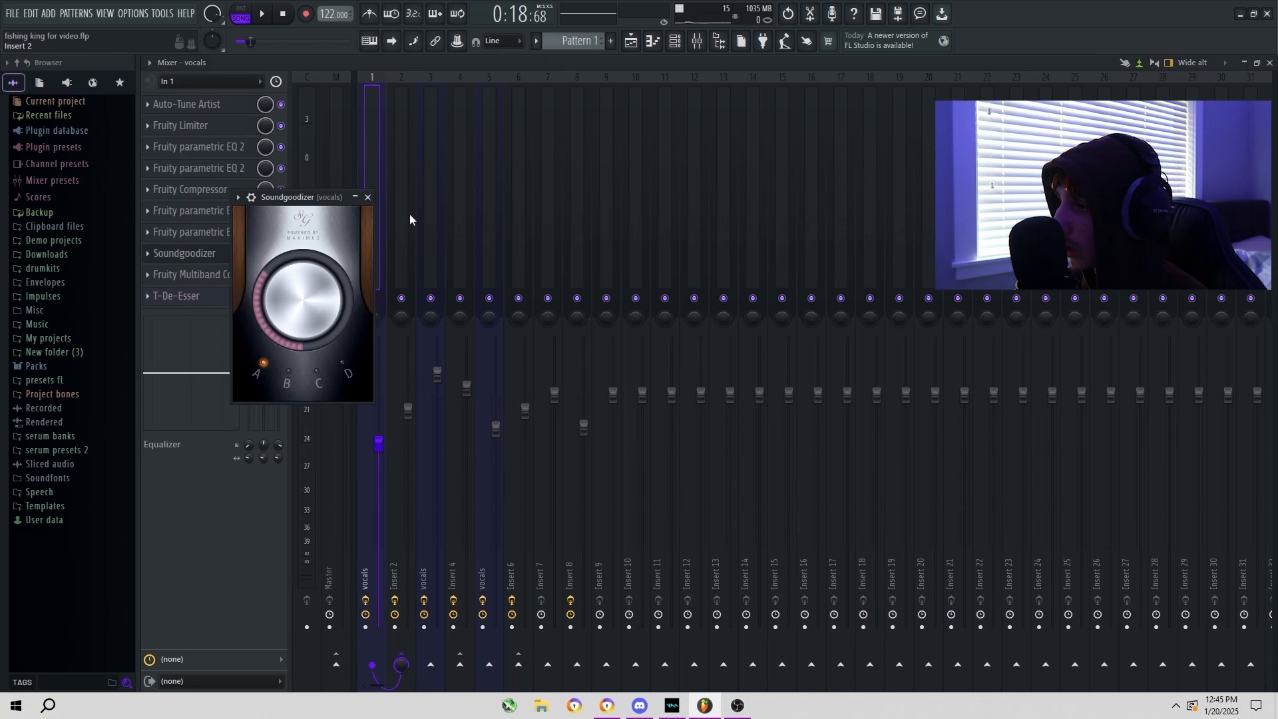
{"action": "left_click", "coordinate": [367, 196]}
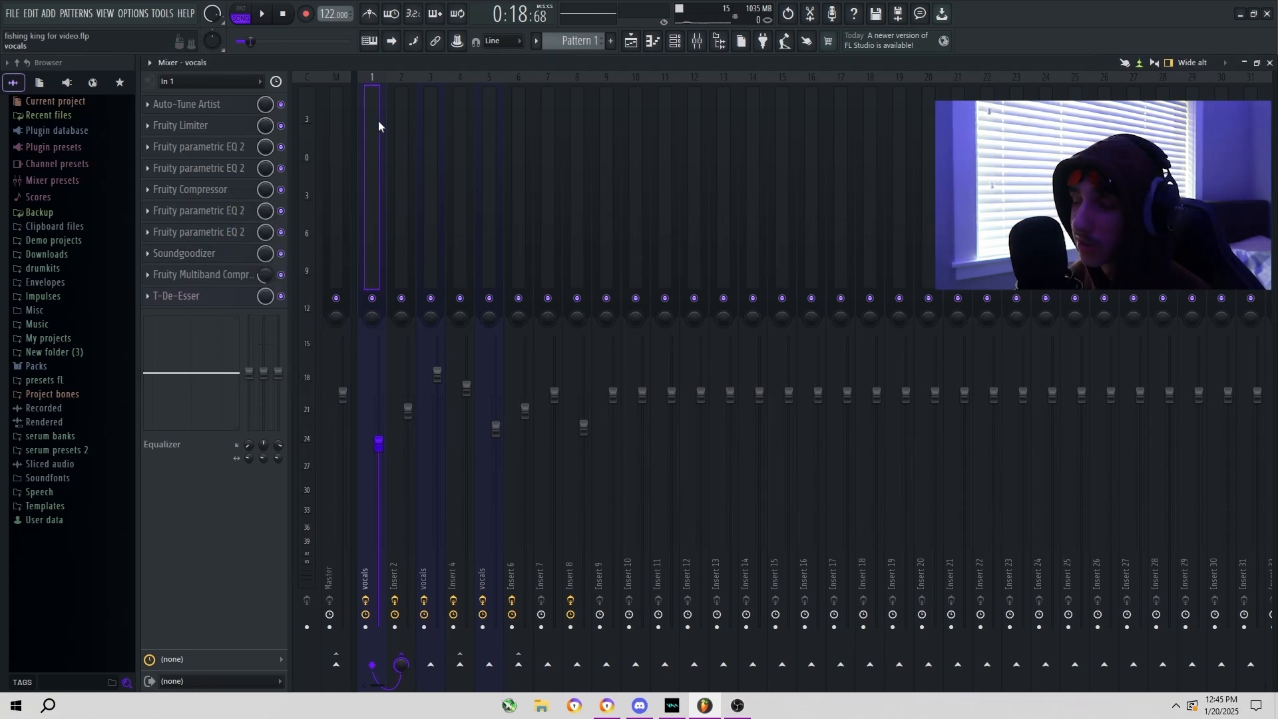
In Insert 2's Pro-Q 3, move the boosted low-mid bell band down to about 220 Hz with a smaller boost
{"action": "left_click", "coordinate": [397, 138]}
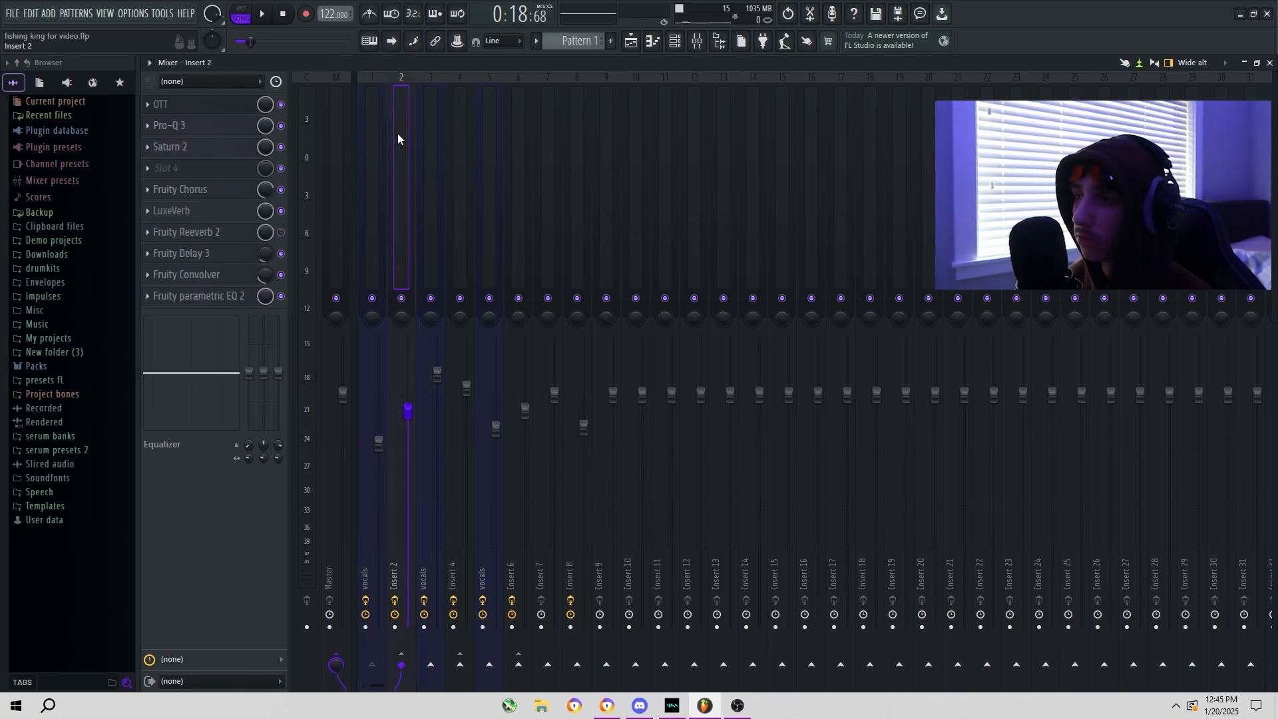
{"action": "left_click", "coordinate": [187, 131]}
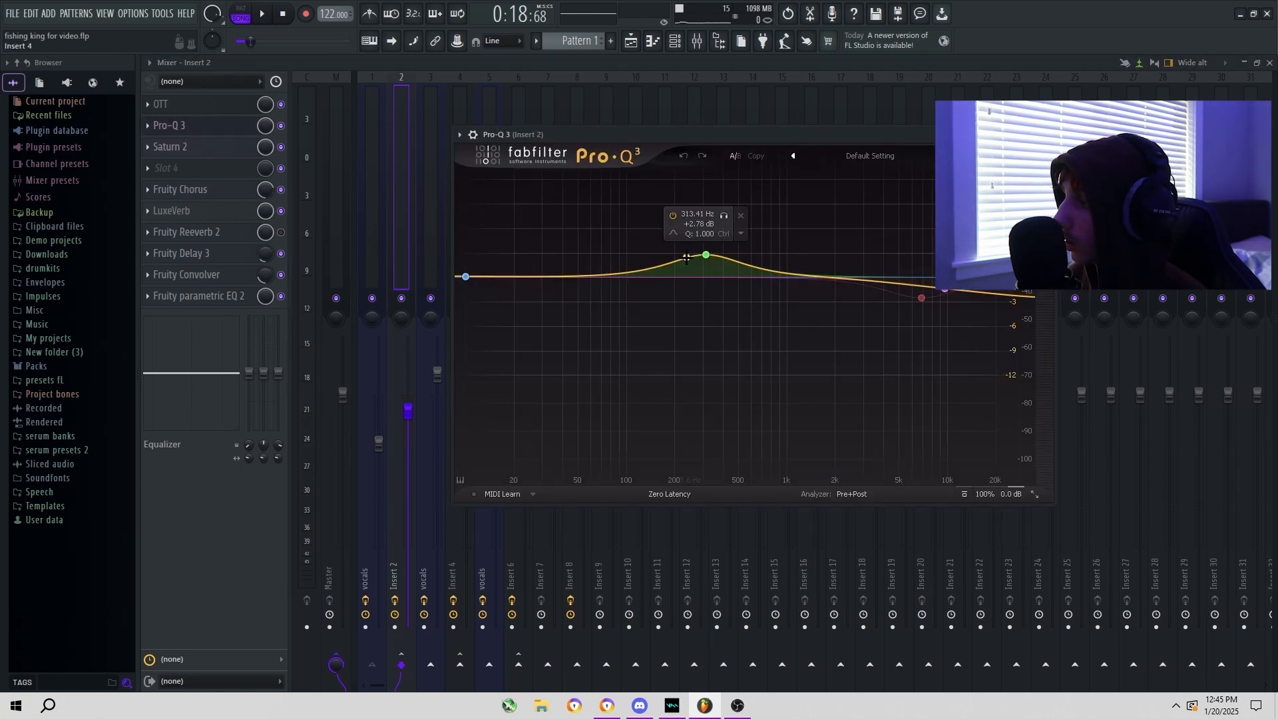
{"action": "left_click_drag", "start_coordinate": [704, 265], "coordinate": [680, 268]}
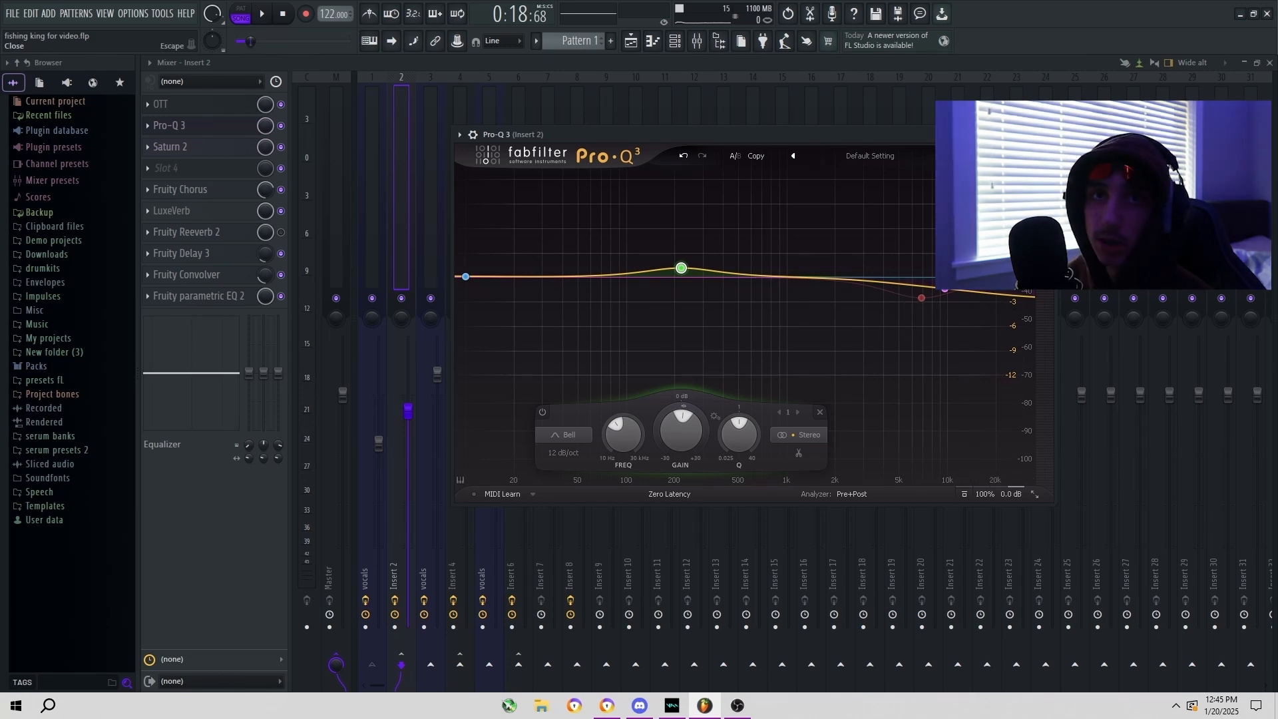
{"action": "left_click", "coordinate": [1046, 134]}
Compare the effect chains of the insert 1 vocals and Insert 2, and inspect Insert 2's Fruity Chorus settings
{"action": "left_click", "coordinate": [384, 134]}
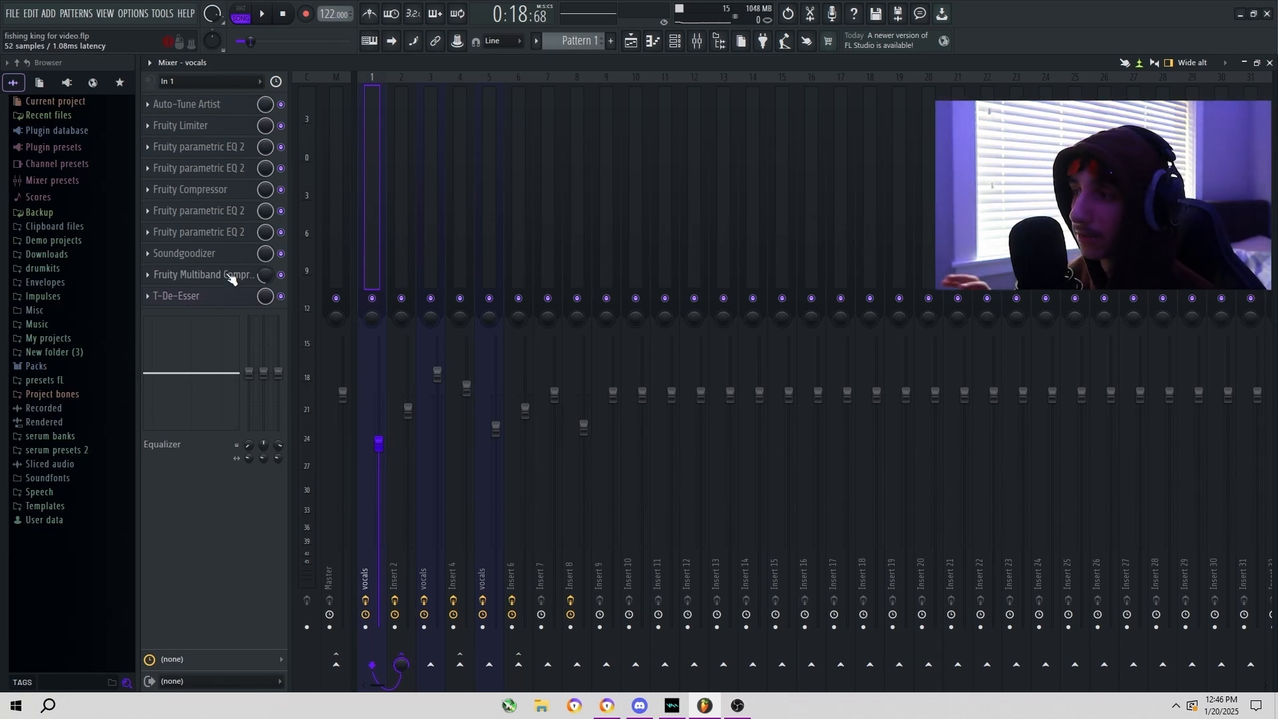
{"action": "left_click", "coordinate": [402, 169]}
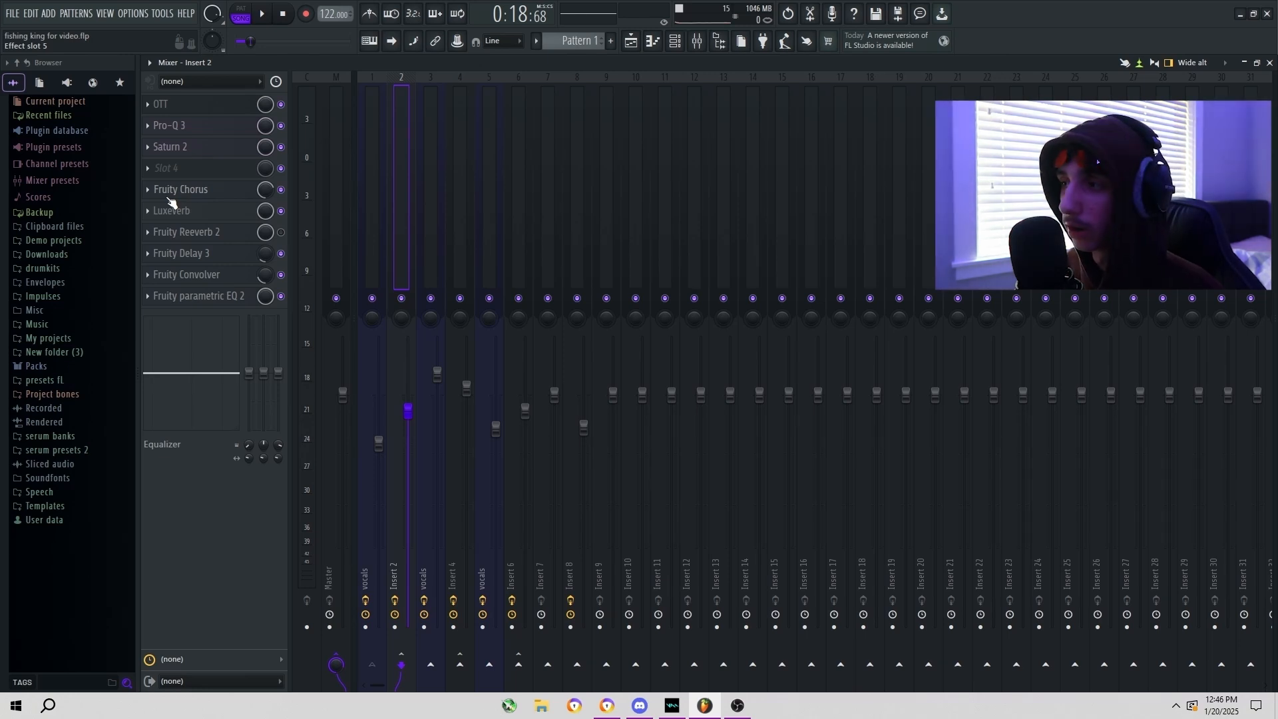
{"action": "left_click", "coordinate": [189, 195]}
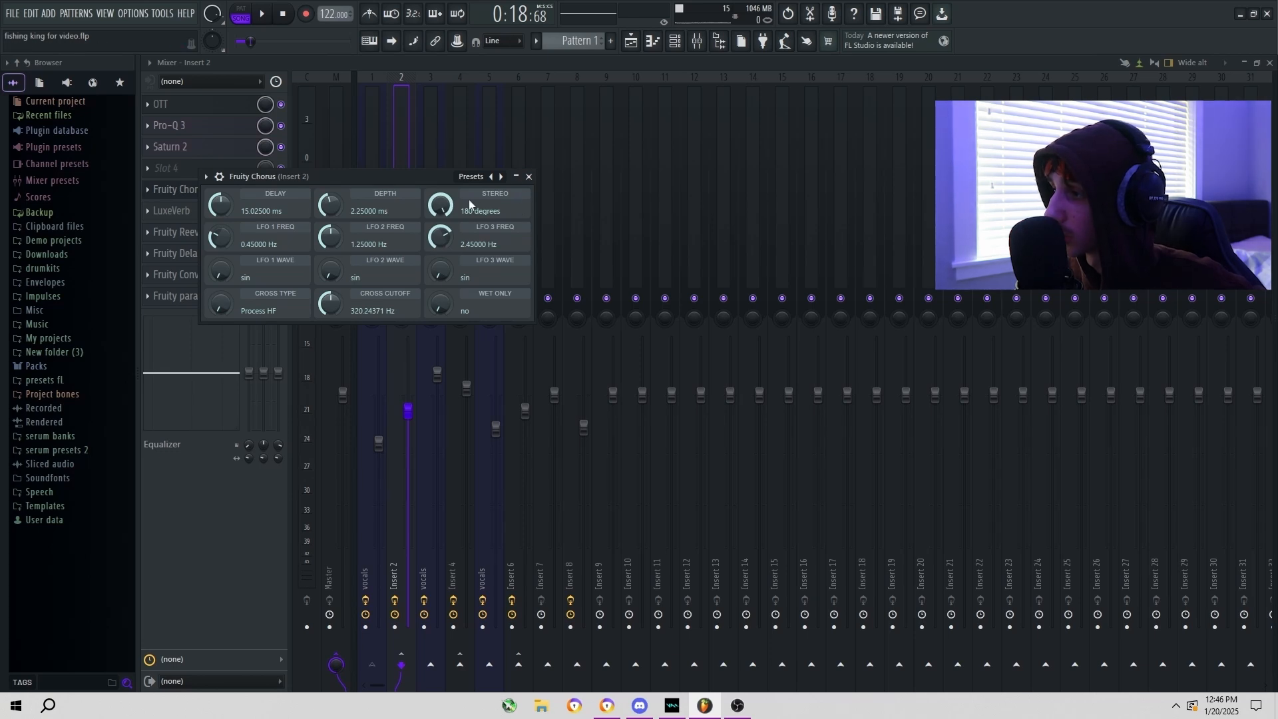
{"action": "left_click", "coordinate": [529, 177]}
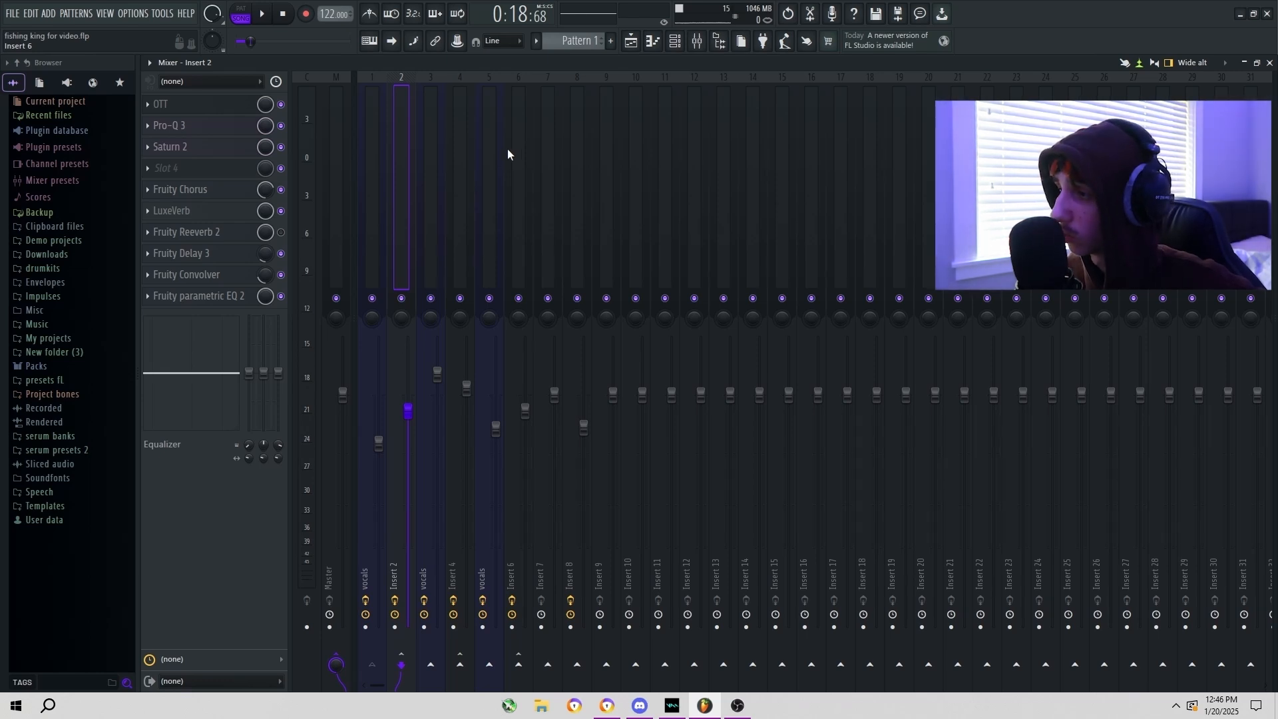
Examine the reverb, feedback and output settings of LuxeVerb on Insert 2
{"action": "left_click", "coordinate": [171, 210]}
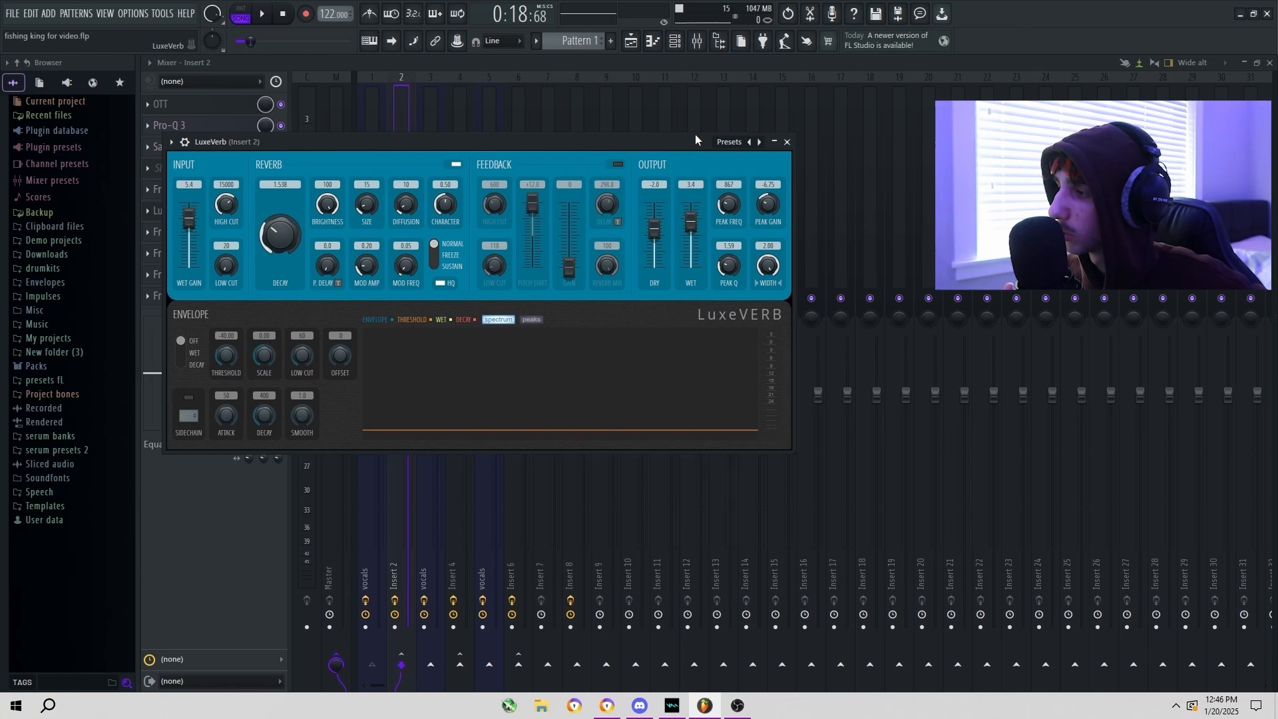
{"action": "left_click", "coordinate": [787, 142]}
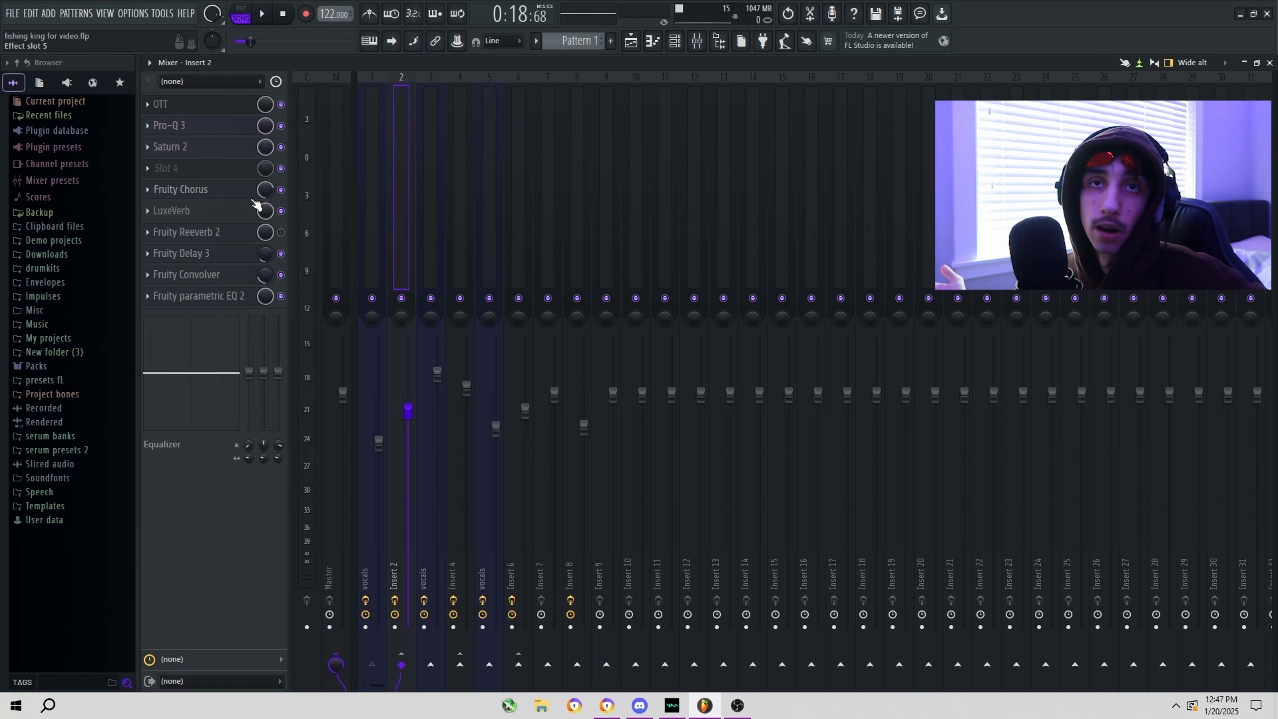
{"action": "left_click", "coordinate": [211, 215]}
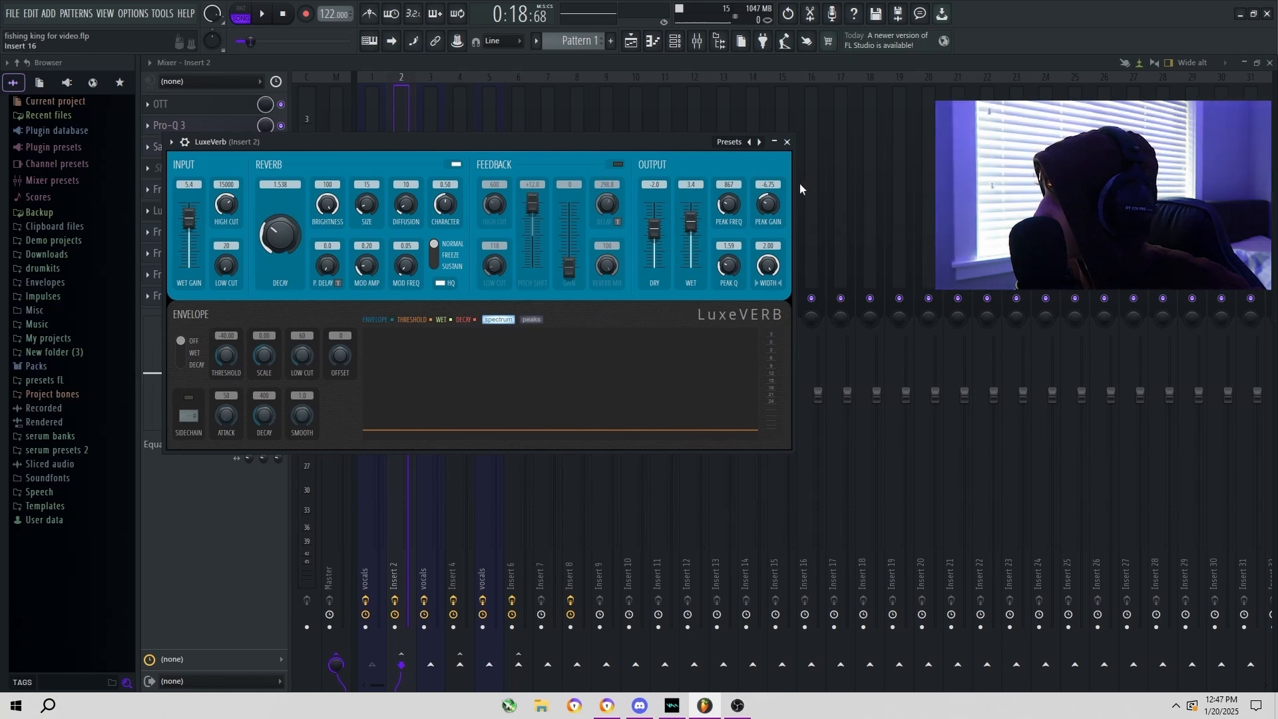
{"action": "left_click", "coordinate": [786, 142]}
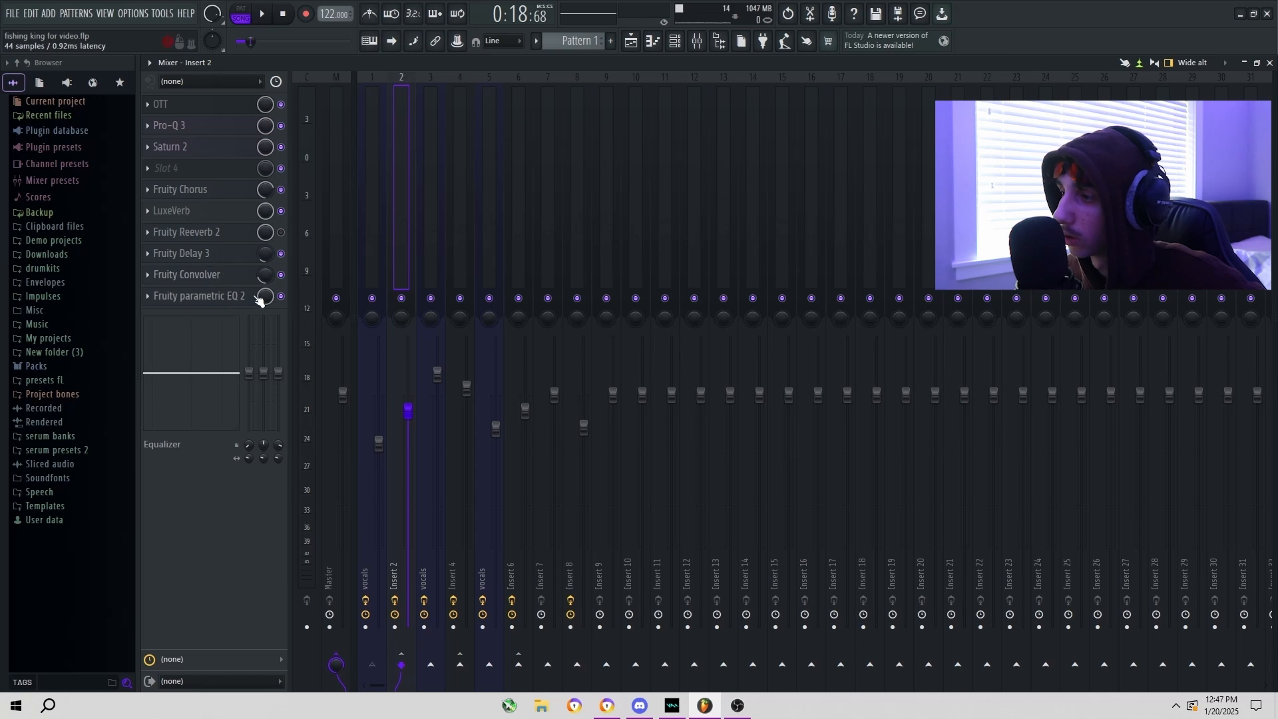
Review the Fruity Delay 3 and Fruity Convolver settings on Insert 2
{"action": "left_click", "coordinate": [226, 253]}
{"action": "left_click", "coordinate": [762, 245]}
{"action": "left_click", "coordinate": [213, 274]}
{"action": "left_click", "coordinate": [740, 246]}
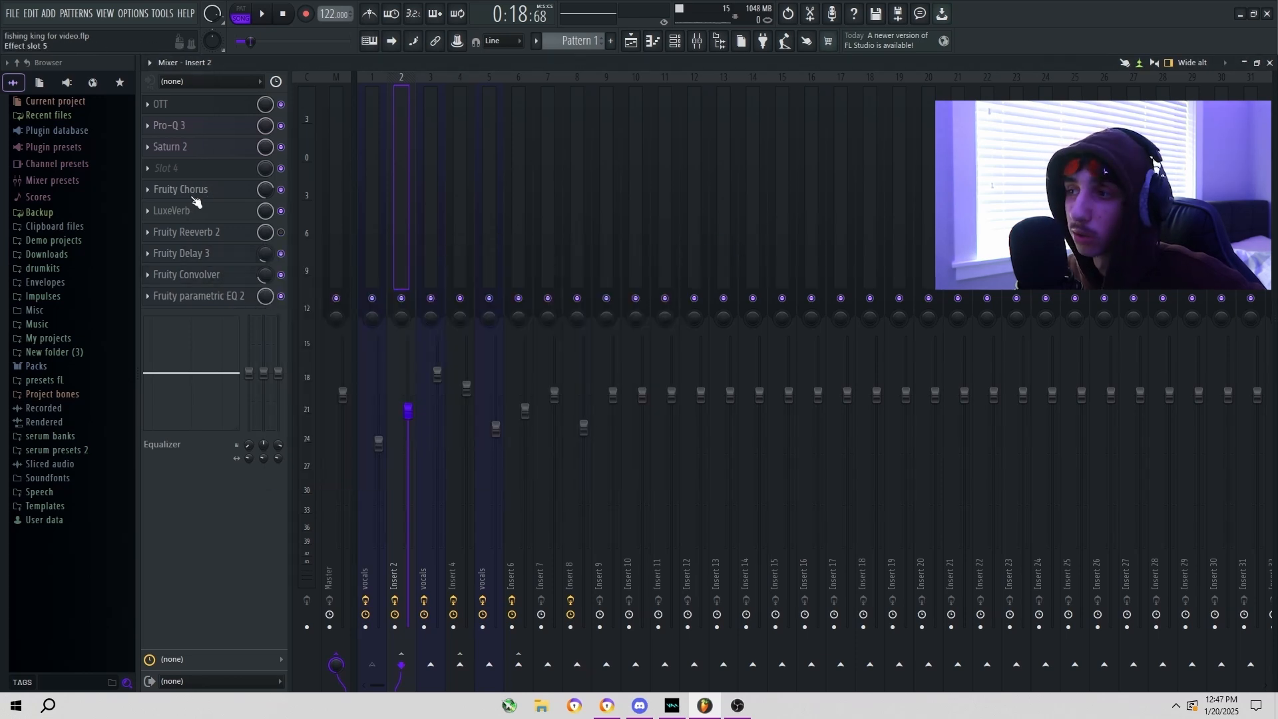
Return to the playlist and play the arrangement from about bar 11
{"action": "key", "text": "F5"}
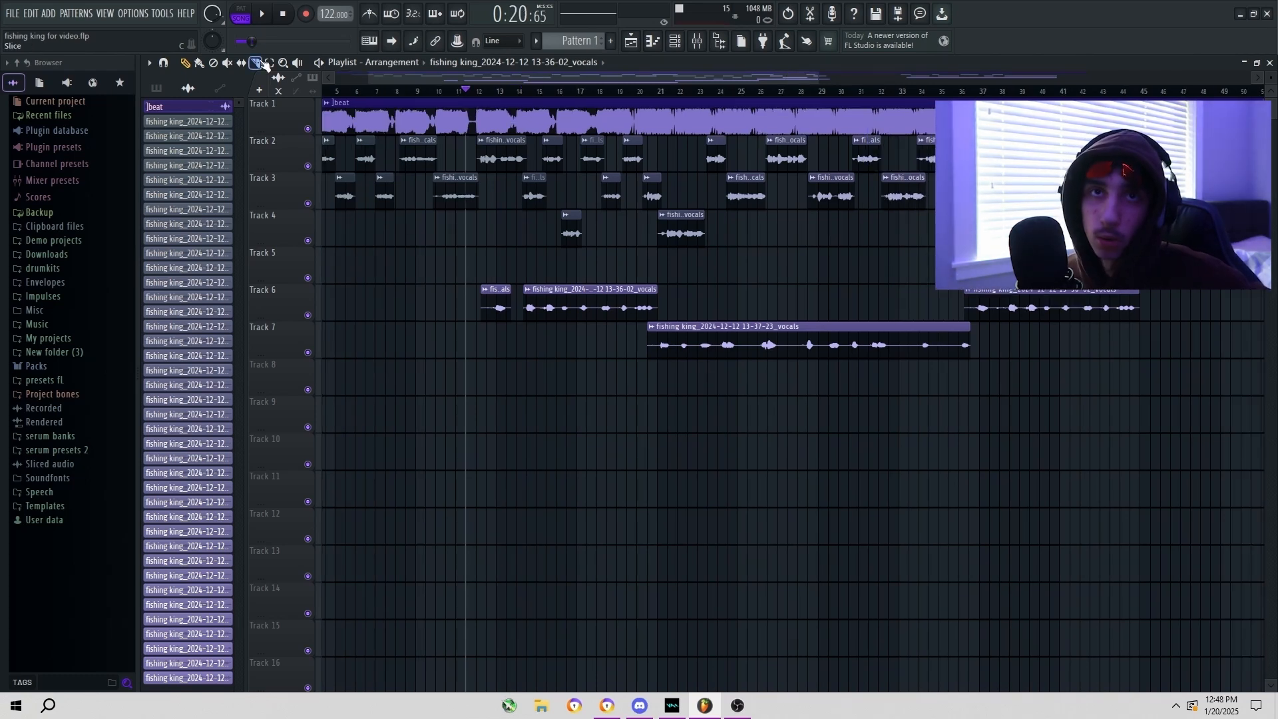
{"action": "left_click", "coordinate": [262, 14]}
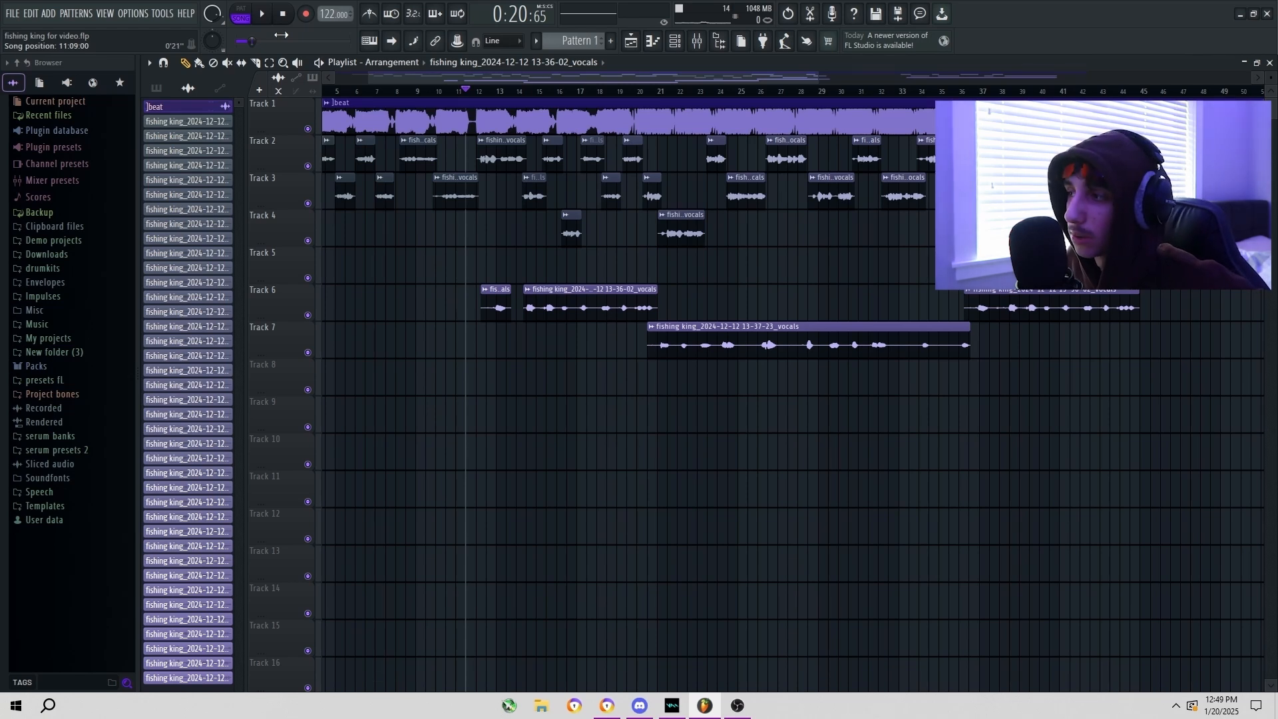
Show the insert 3 vocals track in the mixer and inspect its second Fruity Compressor, just above T-De-Esser
{"action": "key", "text": "F9"}
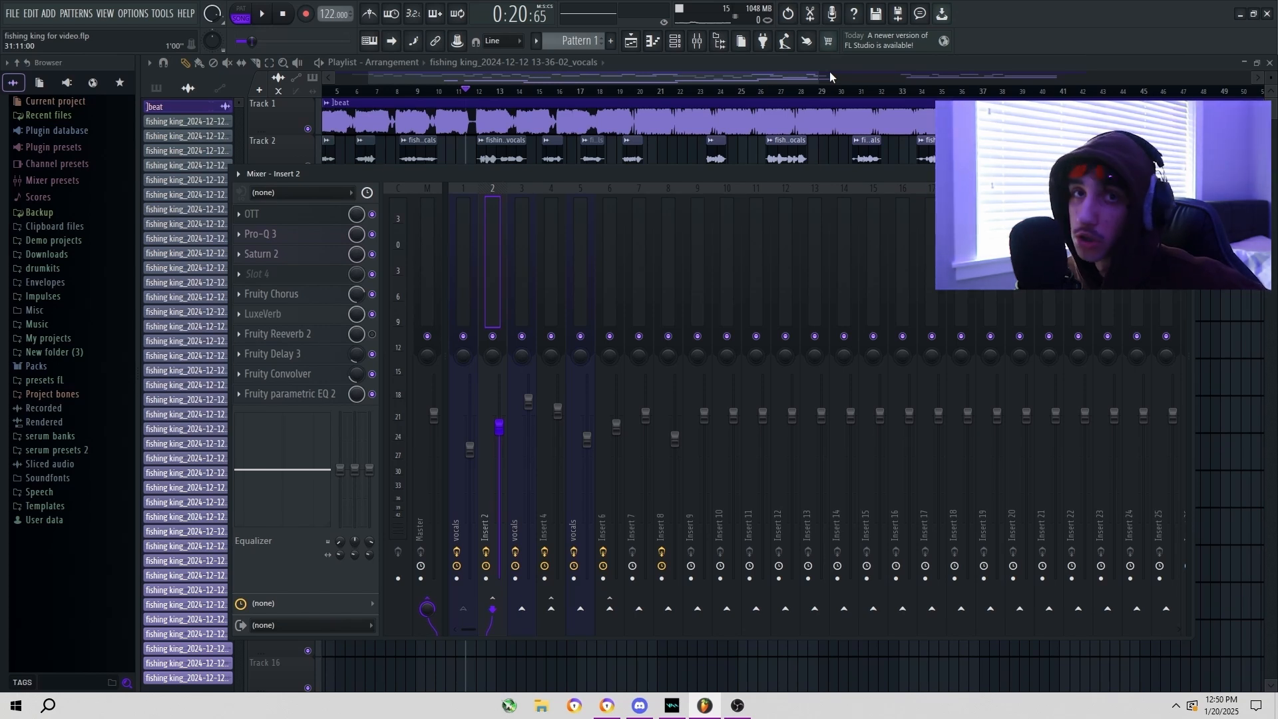
{"action": "left_click", "coordinate": [526, 253]}
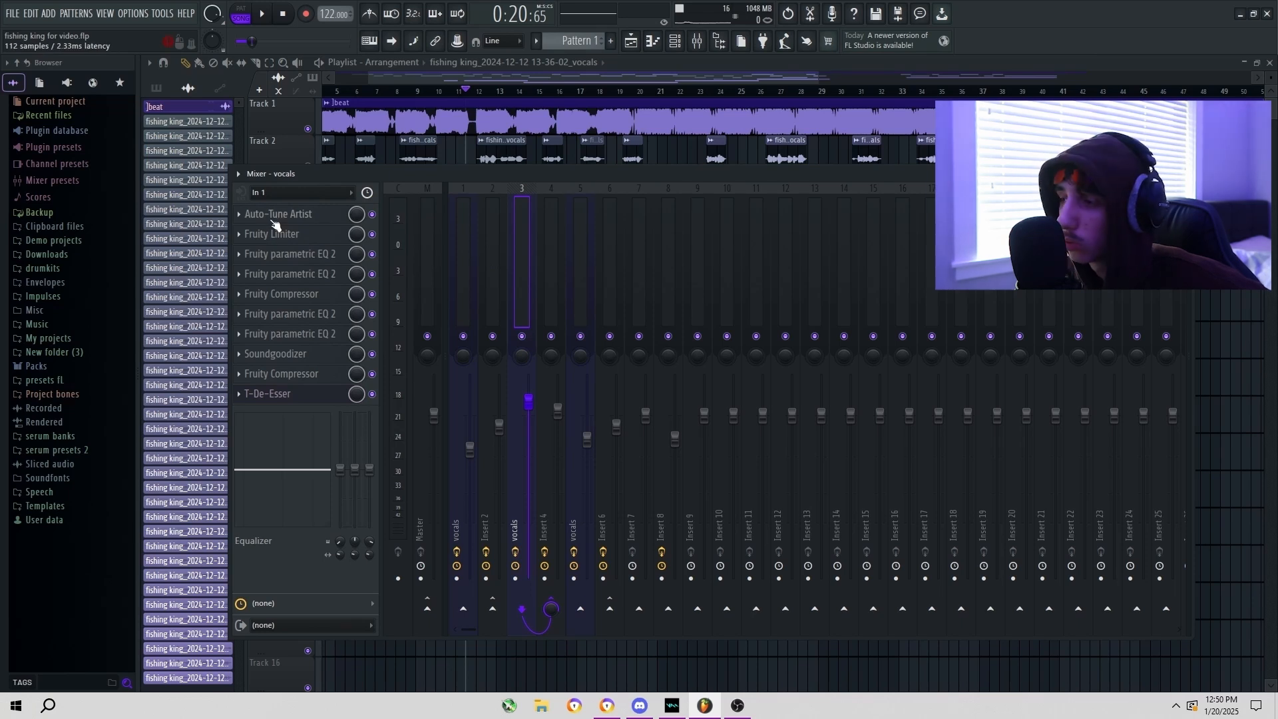
{"action": "left_click", "coordinate": [293, 375]}
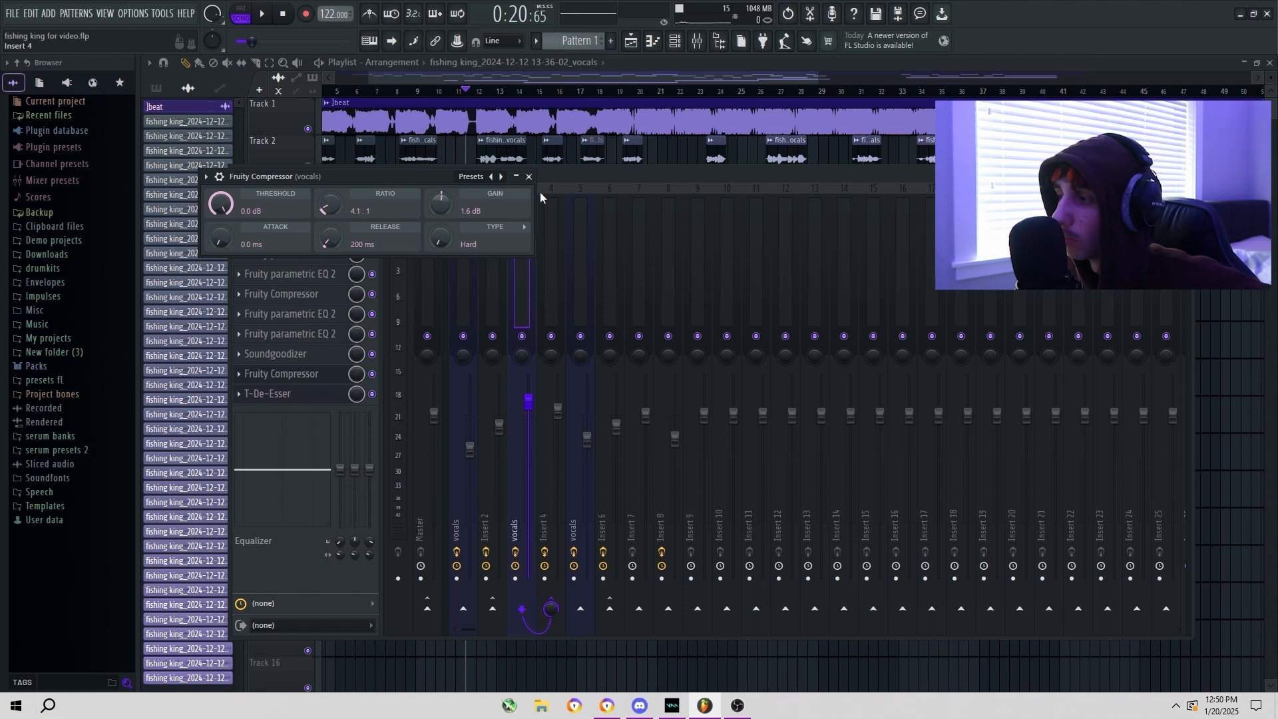
{"action": "left_click", "coordinate": [529, 177]}
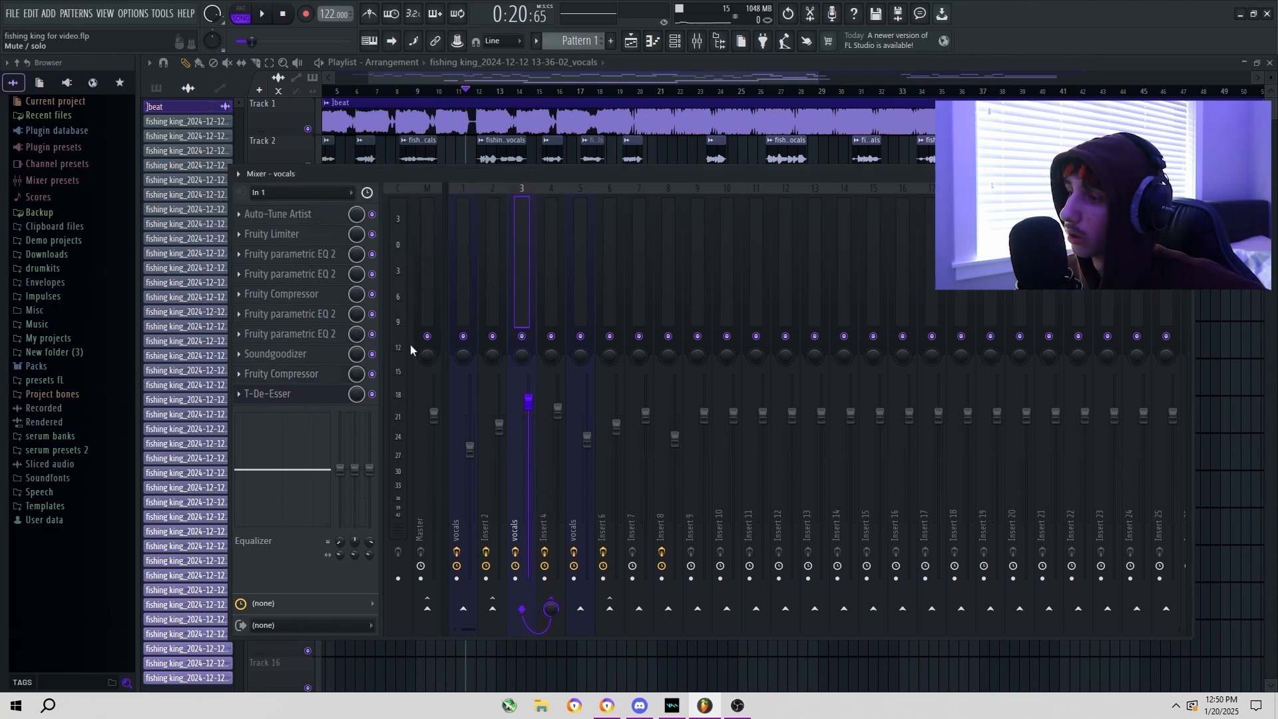
Review the second Fruity Compressor on the insert 3 vocals track, and check Saturn 2 on Insert 4
{"action": "left_click", "coordinate": [313, 373]}
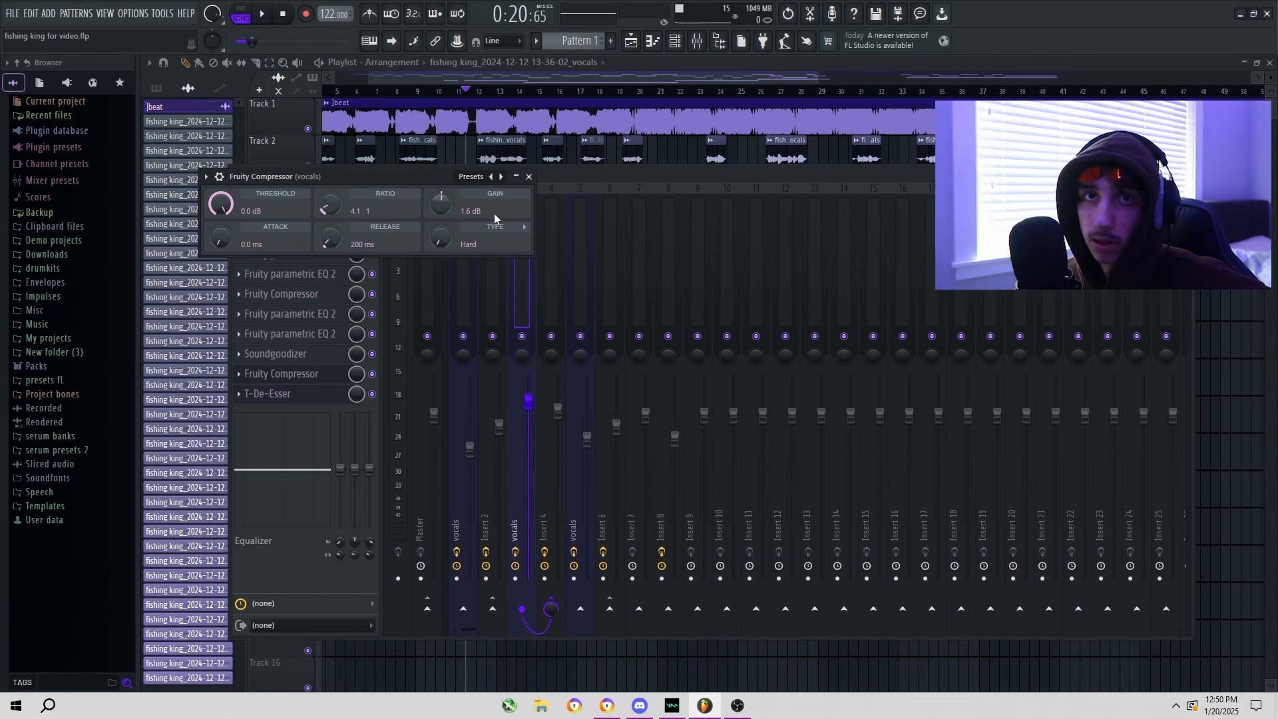
{"action": "key", "text": "Escape"}
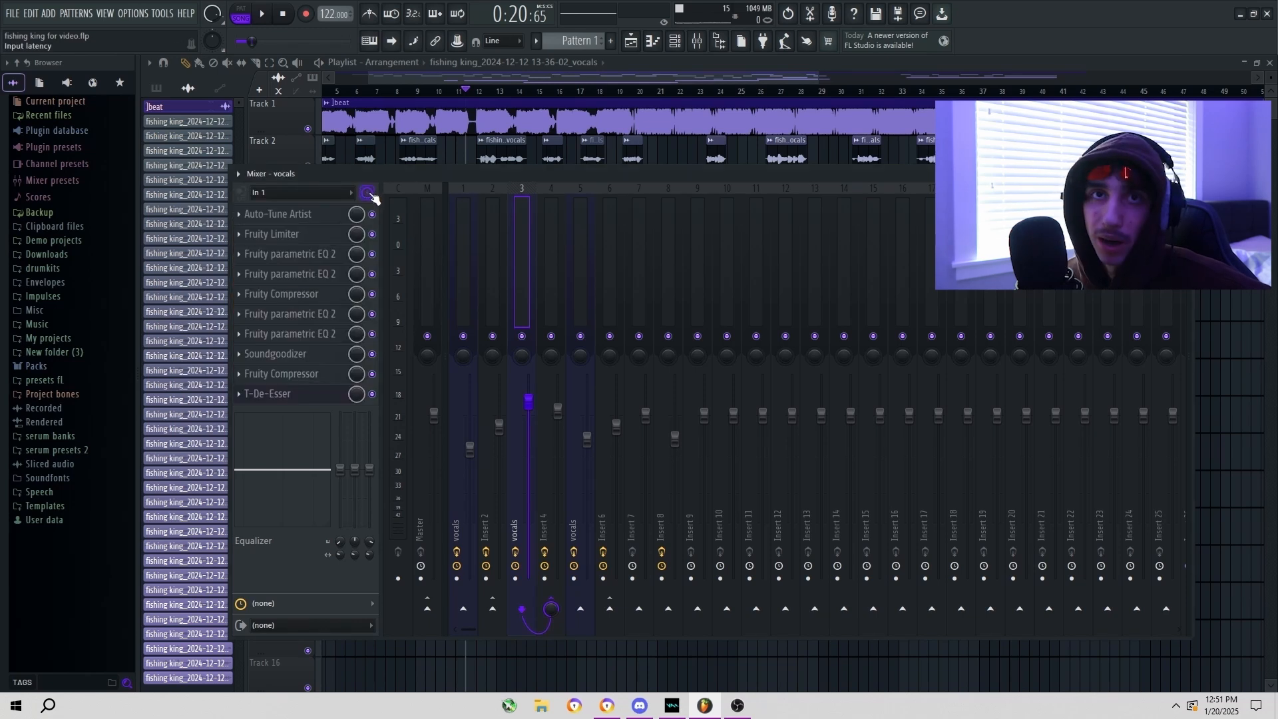
{"action": "left_click", "coordinate": [551, 234]}
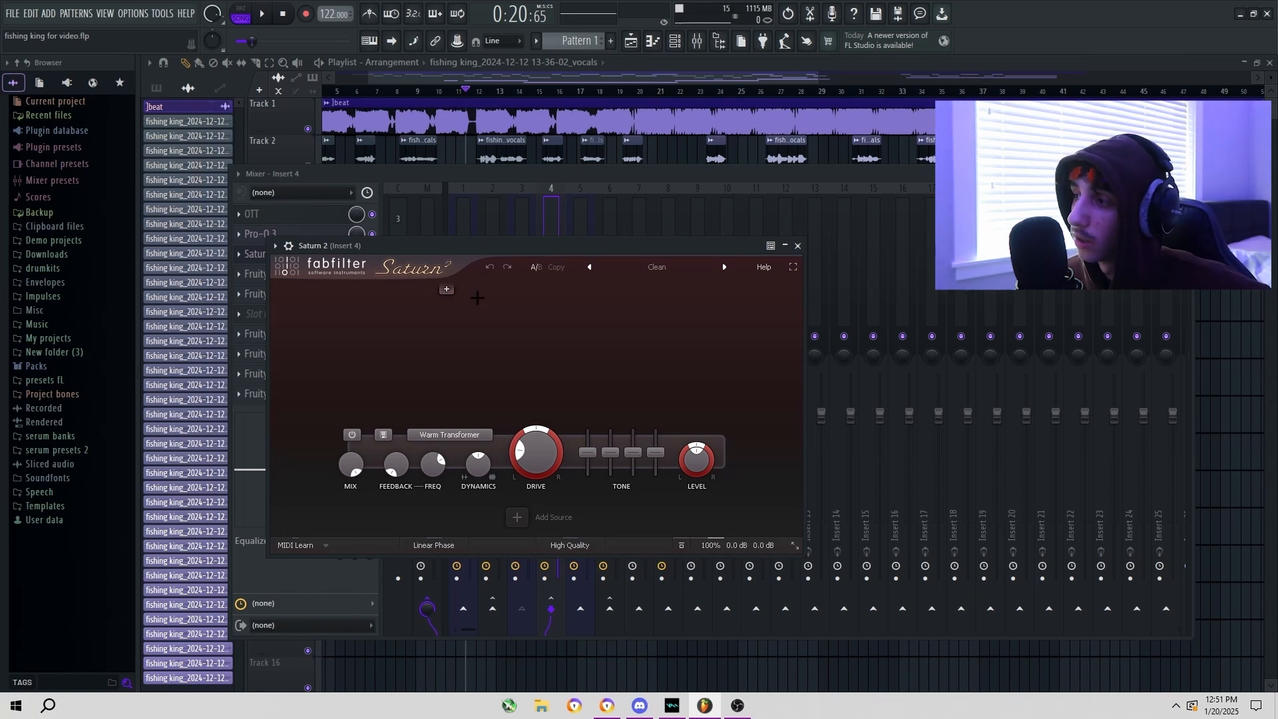
{"action": "left_click", "coordinate": [797, 245]}
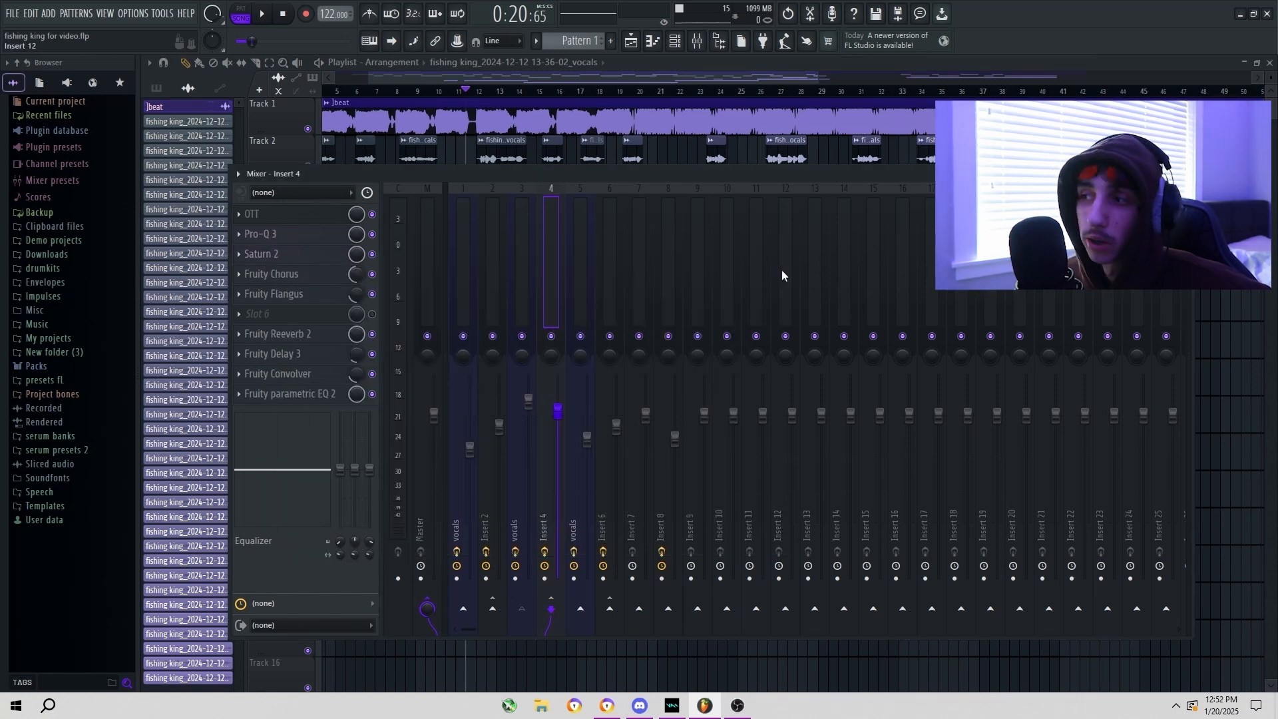
Inspect the delay, depth, stereo and LFO settings of Fruity Chorus on Insert 4
{"action": "left_click", "coordinate": [286, 276]}
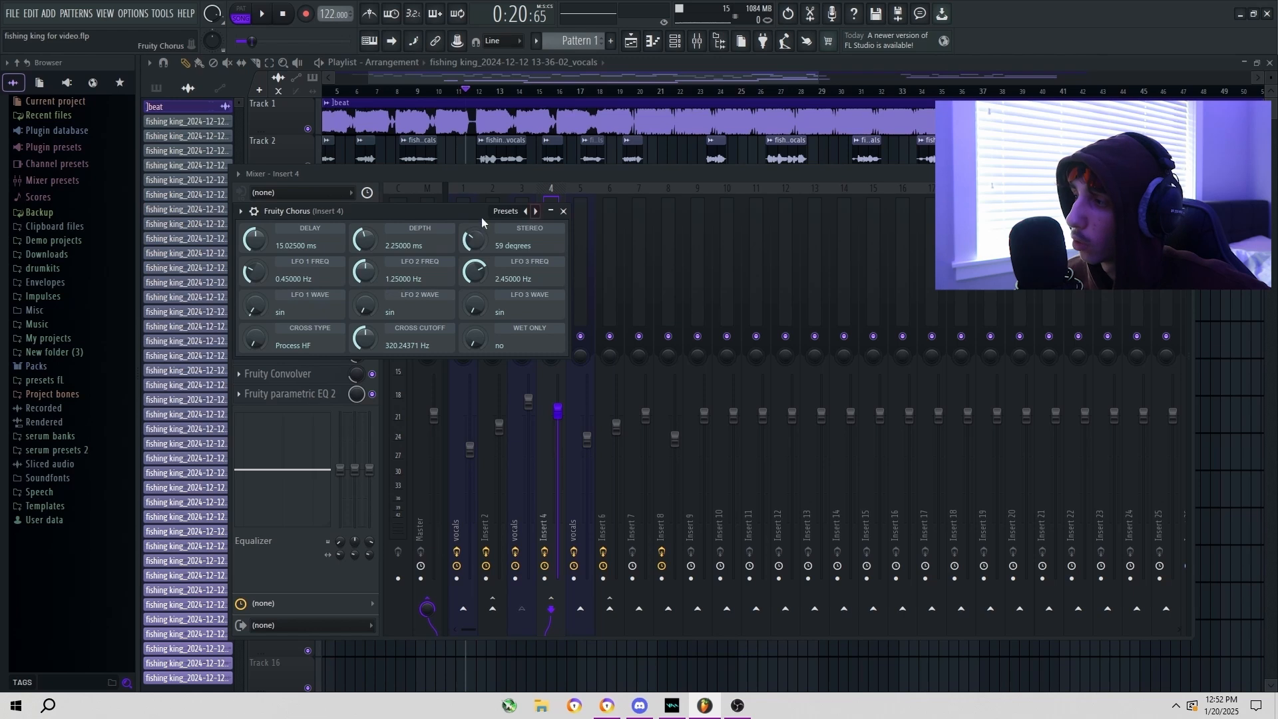
{"action": "left_click_drag", "start_coordinate": [481, 217], "coordinate": [503, 209]}
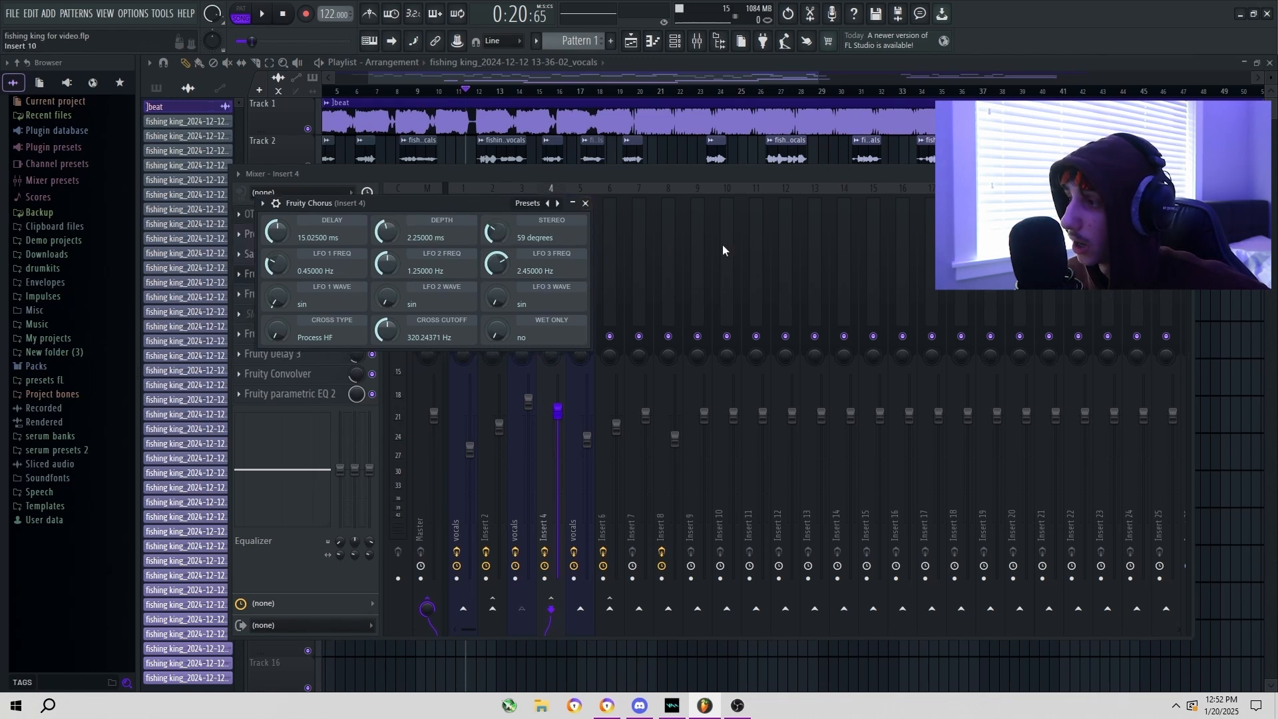
{"action": "left_click", "coordinate": [527, 205]}
{"action": "left_click", "coordinate": [470, 203]}
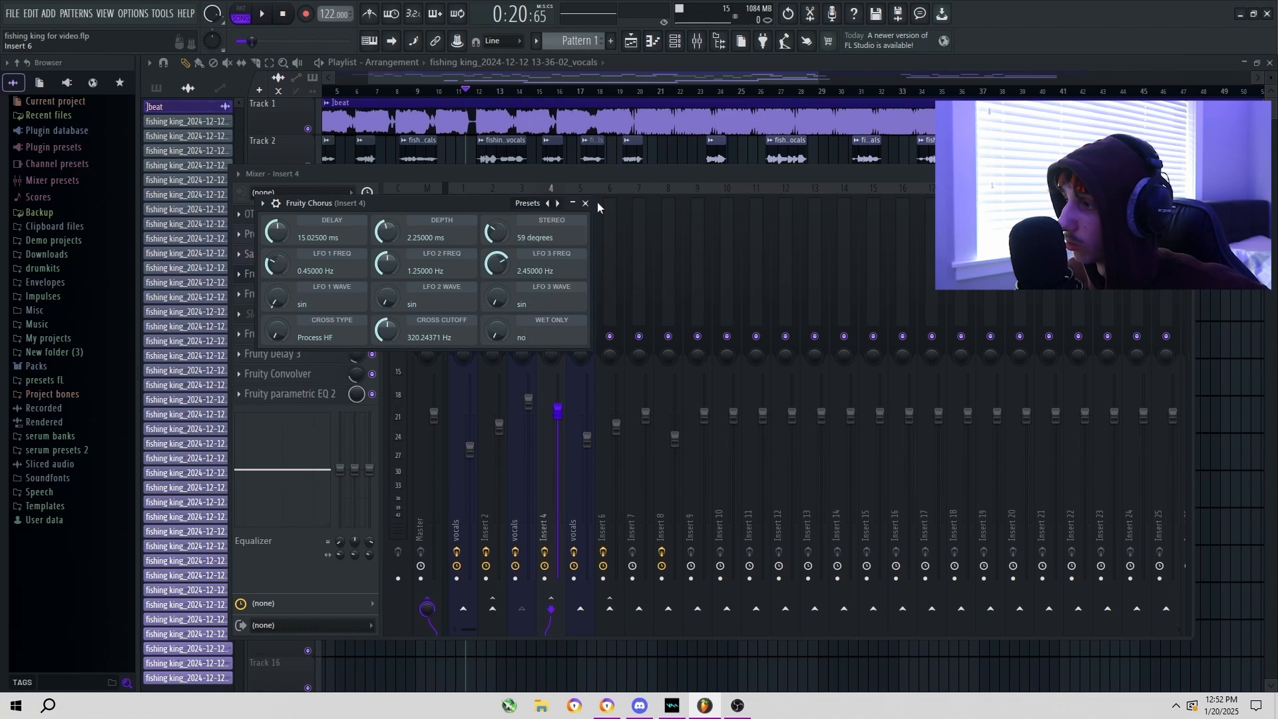
{"action": "left_click", "coordinate": [585, 203]}
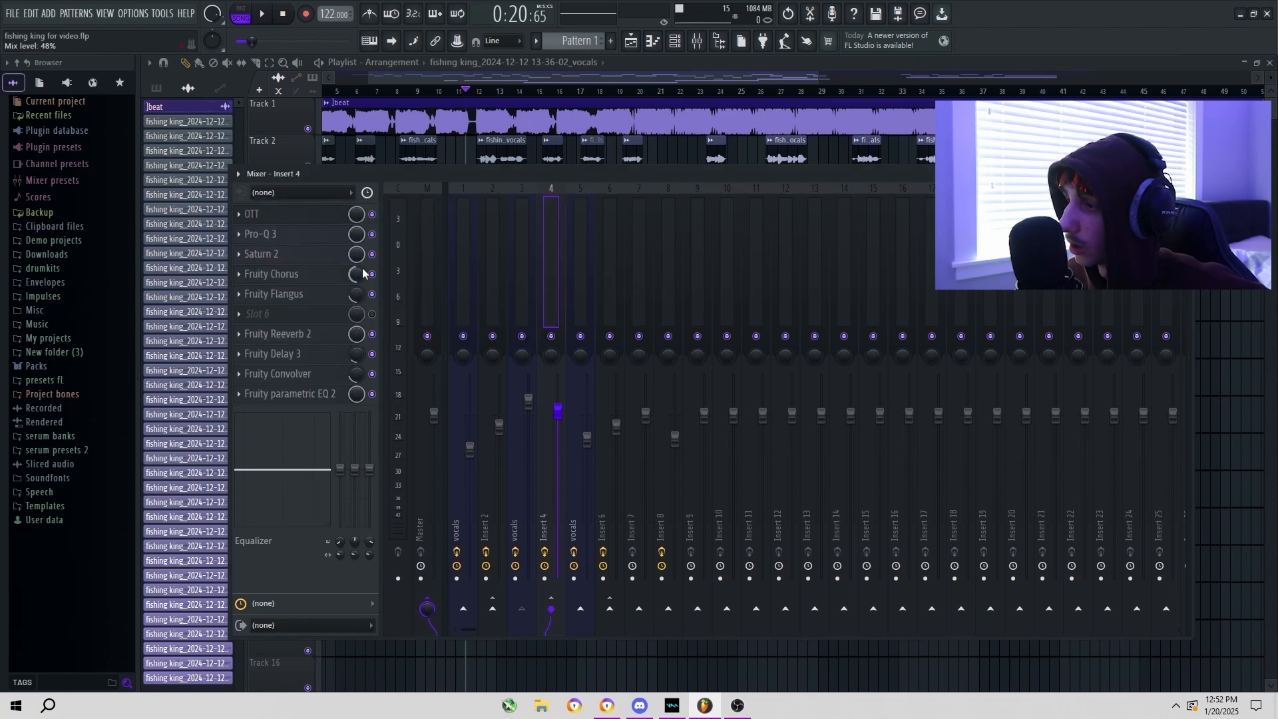
Review the Fruity Flangus and Fruity Reeverb 2 settings on Insert 4
{"action": "left_click", "coordinate": [279, 296]}
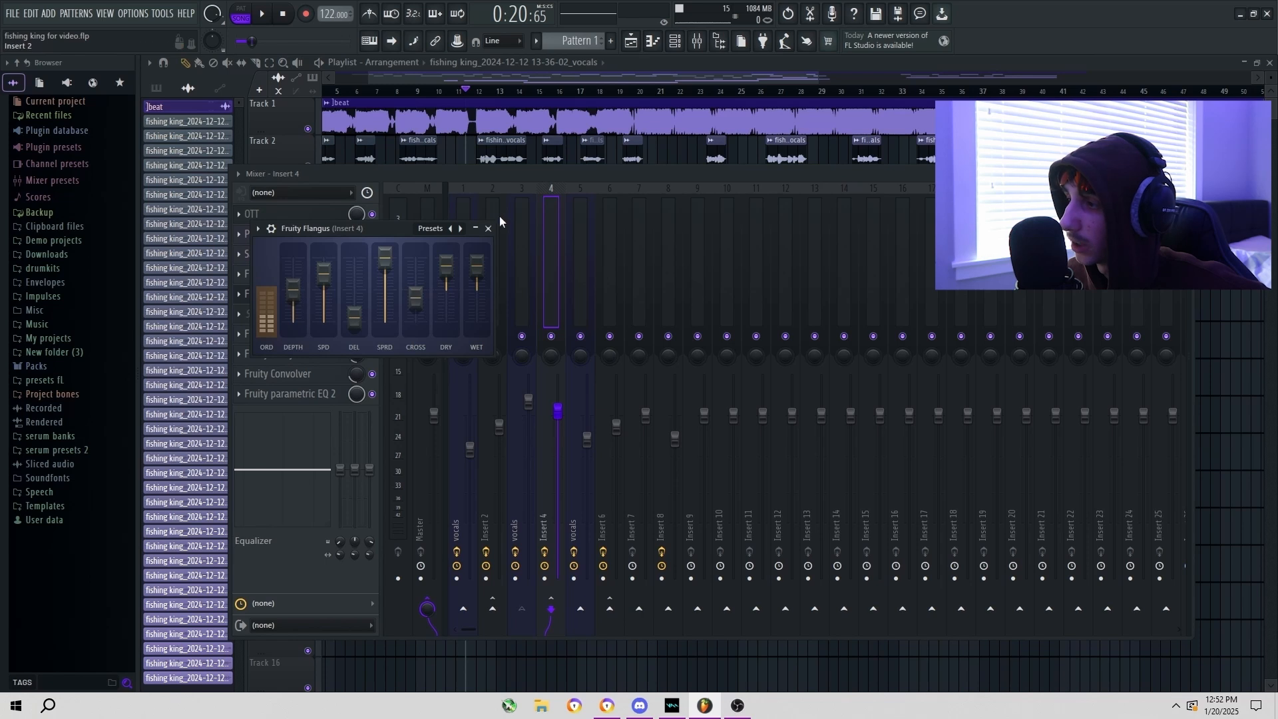
{"action": "left_click", "coordinate": [437, 229]}
{"action": "left_click", "coordinate": [361, 228]}
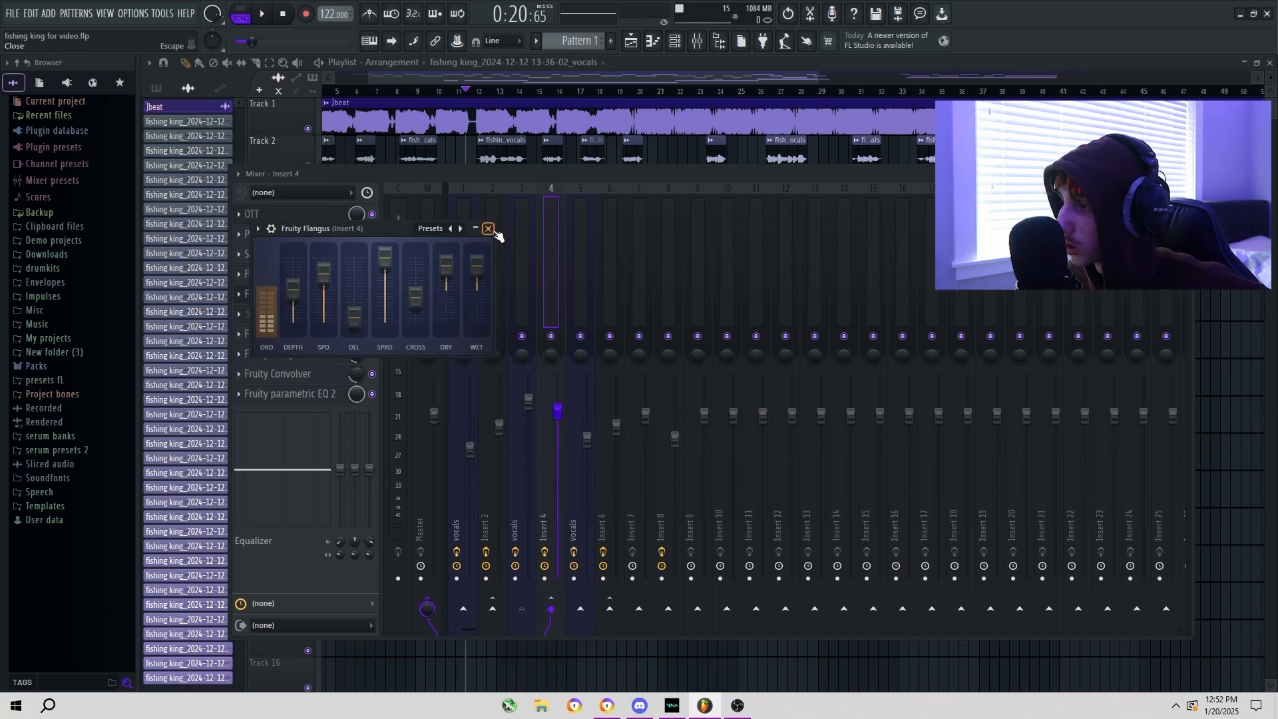
{"action": "left_click", "coordinate": [488, 228]}
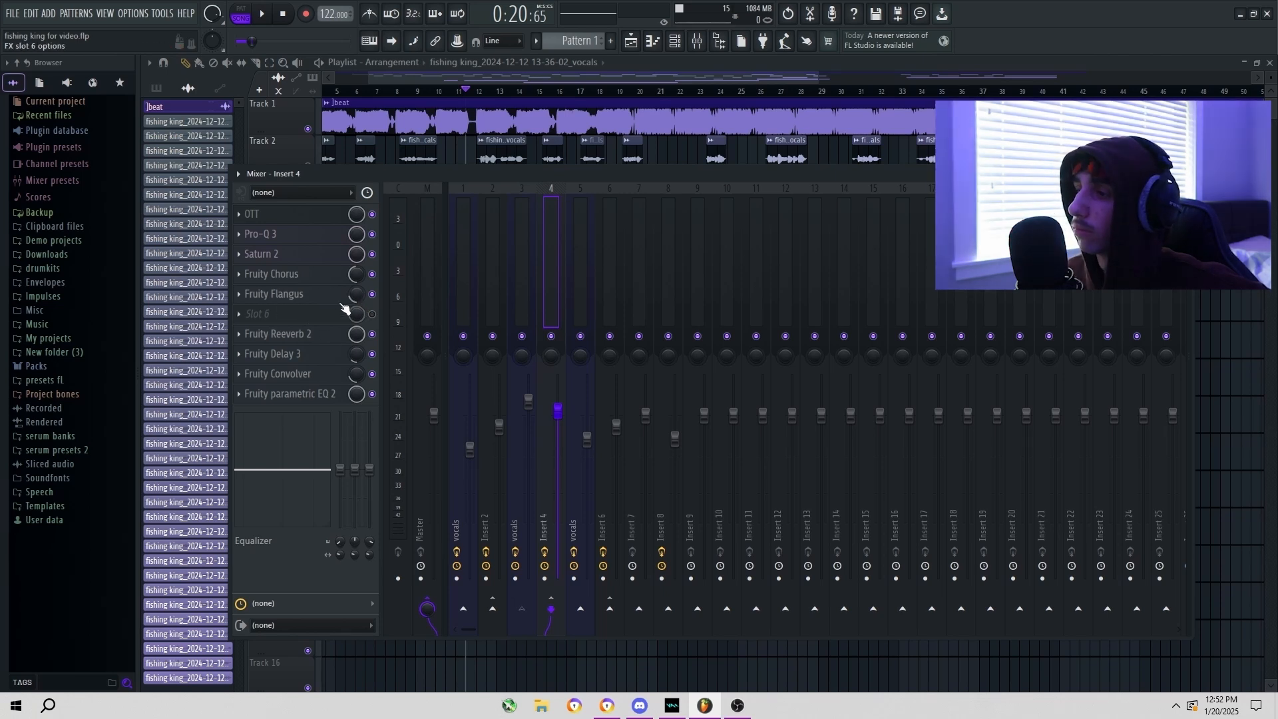
{"action": "left_click", "coordinate": [330, 333]}
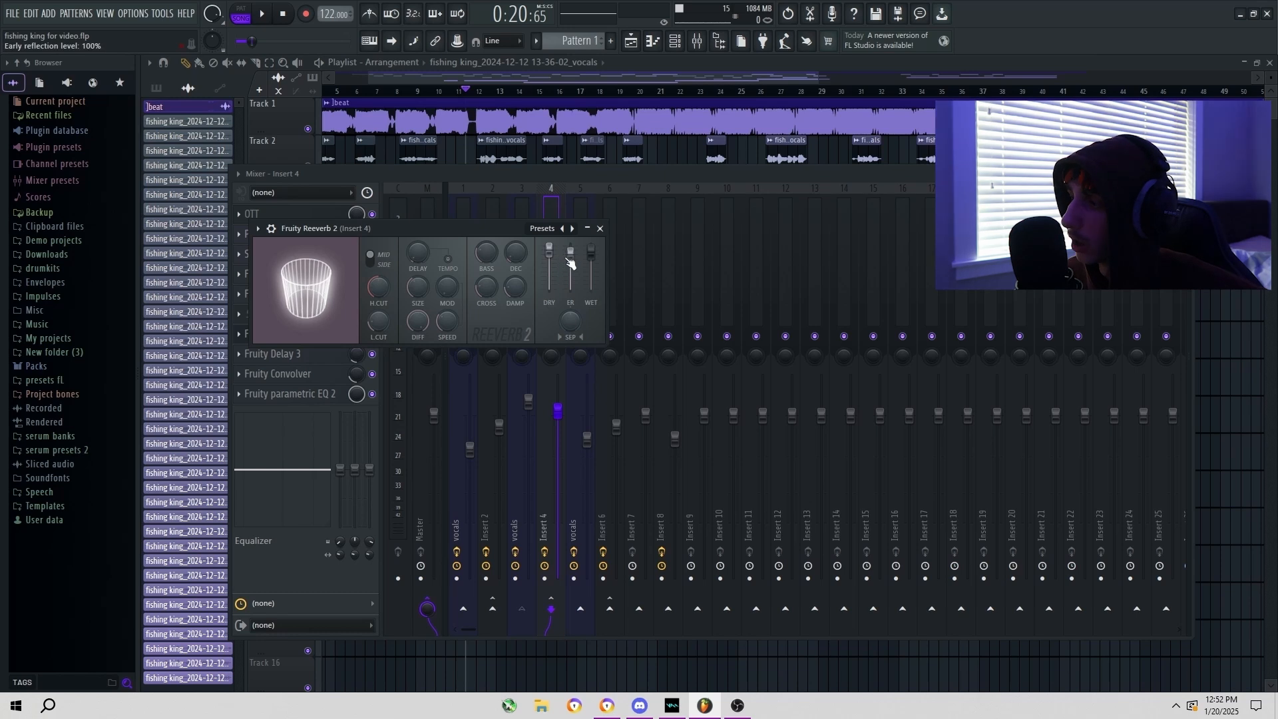
{"action": "left_click", "coordinate": [600, 229]}
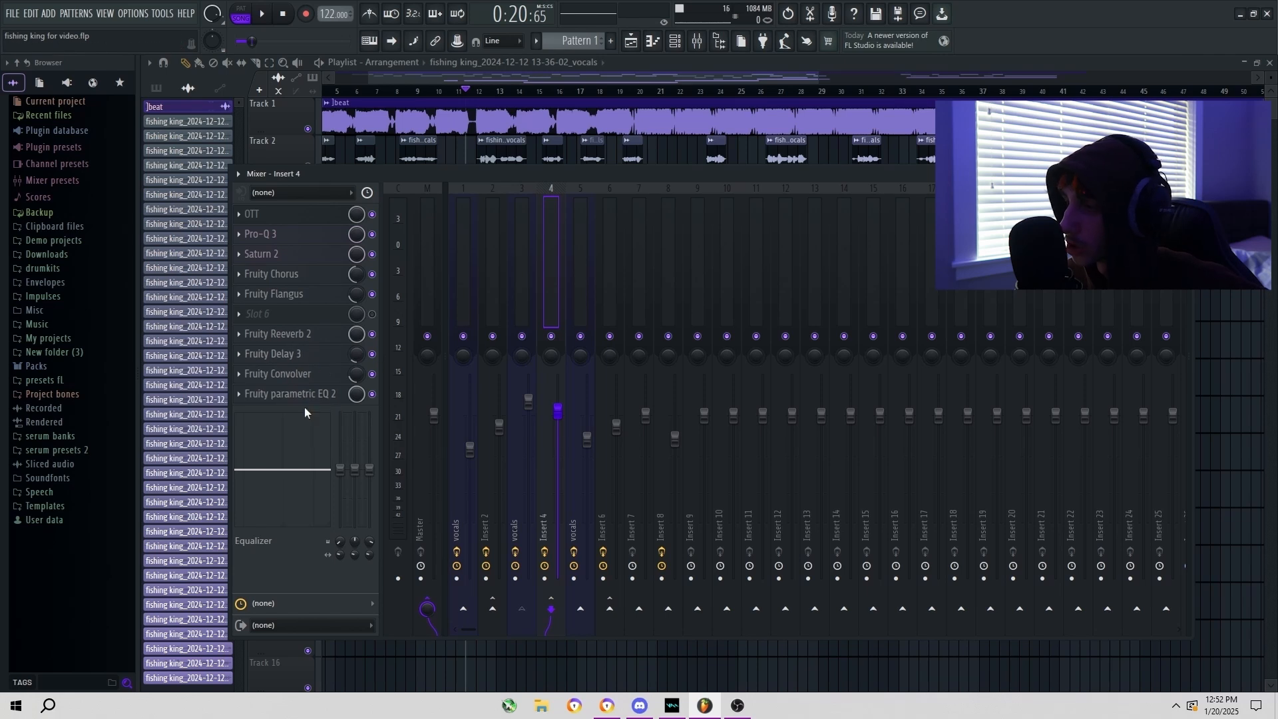
Compare the effect chains of the insert 5 vocals track and Insert 6 in the mixer
{"action": "key", "text": "F9"}
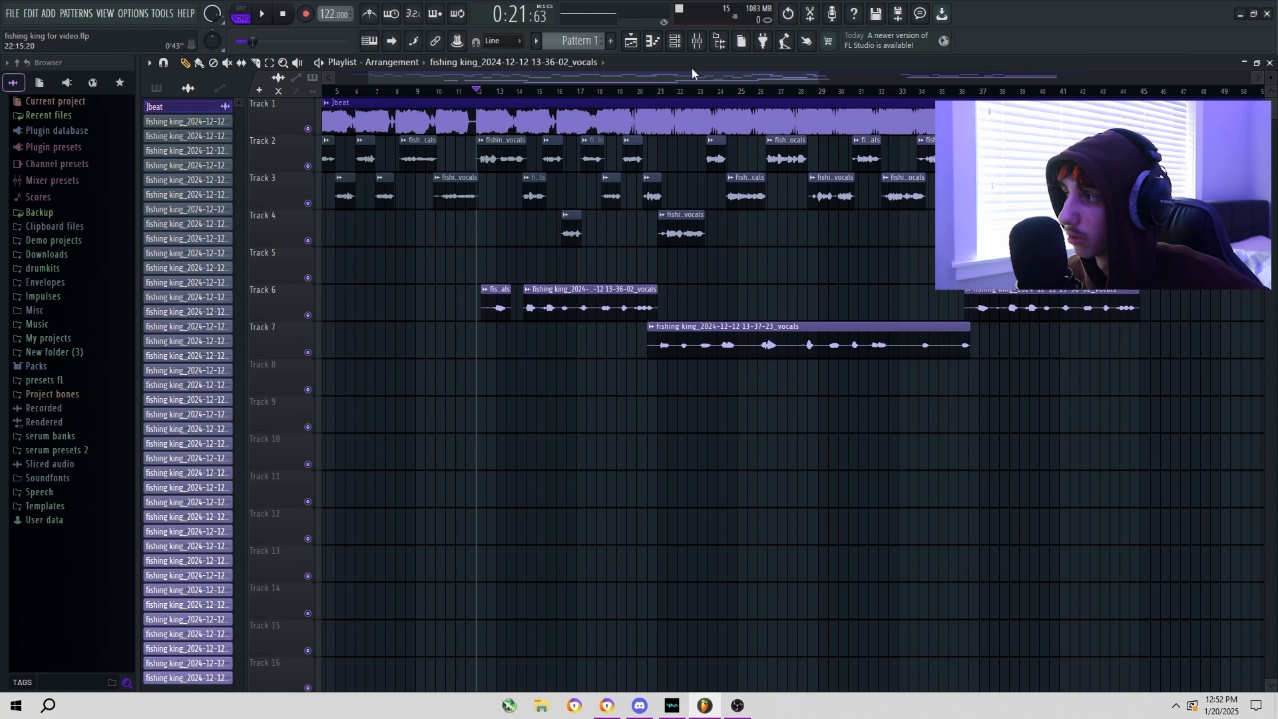
{"action": "left_click", "coordinate": [696, 40]}
{"action": "left_click", "coordinate": [574, 222]}
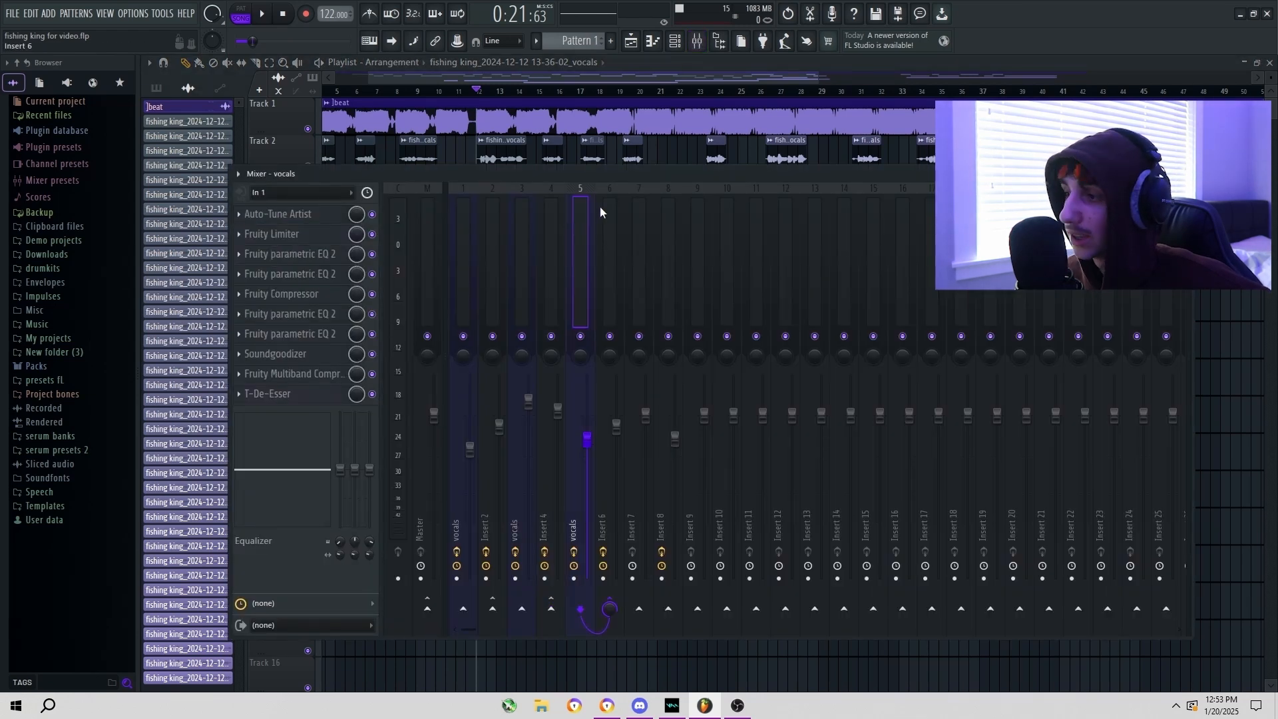
{"action": "left_click", "coordinate": [601, 206]}
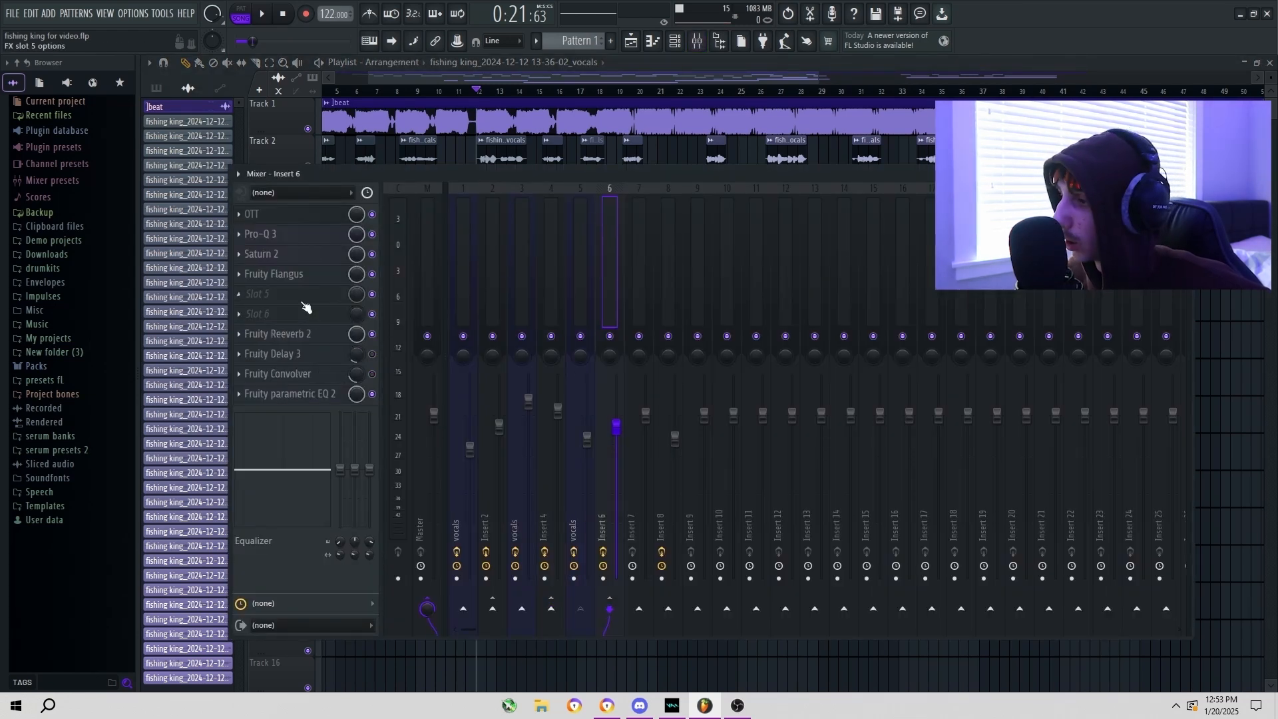
{"action": "left_click", "coordinate": [569, 255]}
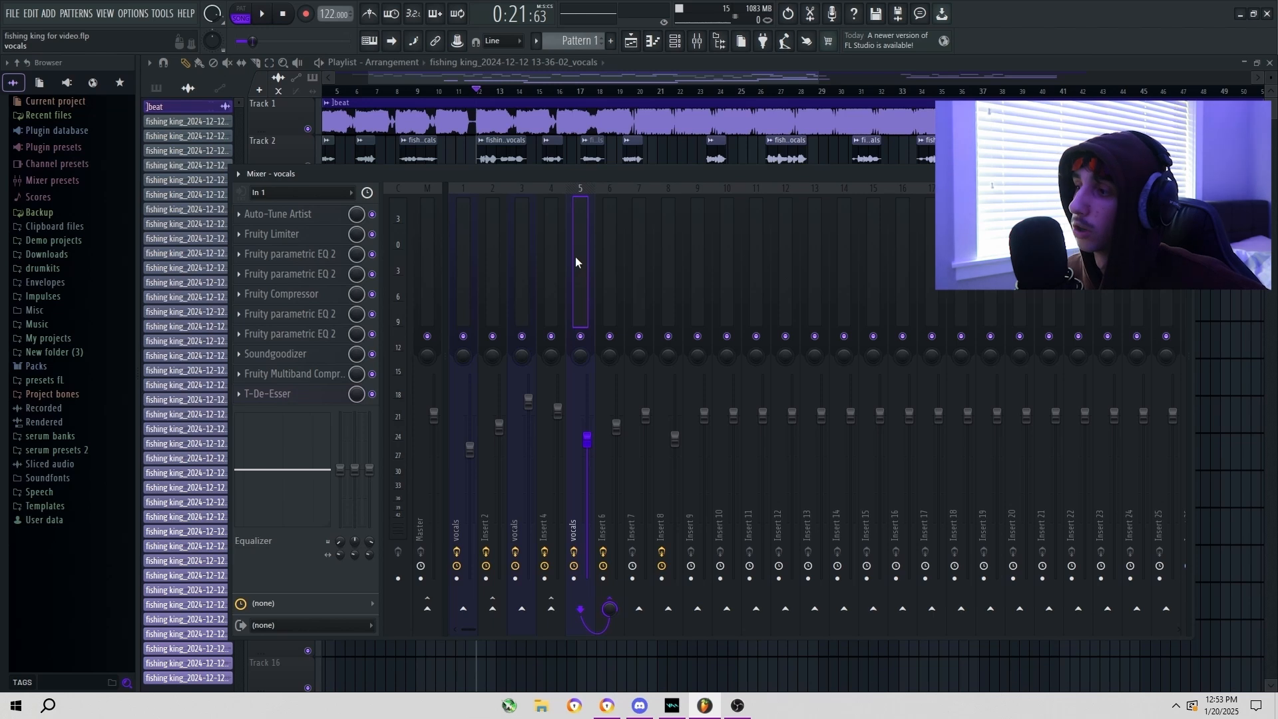
{"action": "left_click", "coordinate": [609, 242]}
{"action": "left_click", "coordinate": [581, 243]}
{"action": "left_click", "coordinate": [606, 240]}
{"action": "left_click", "coordinate": [578, 246]}
Disable the send from the insert 5 vocals track to Insert 6, and route the vocals track to Insert 6 only
{"action": "left_click", "coordinate": [610, 605]}
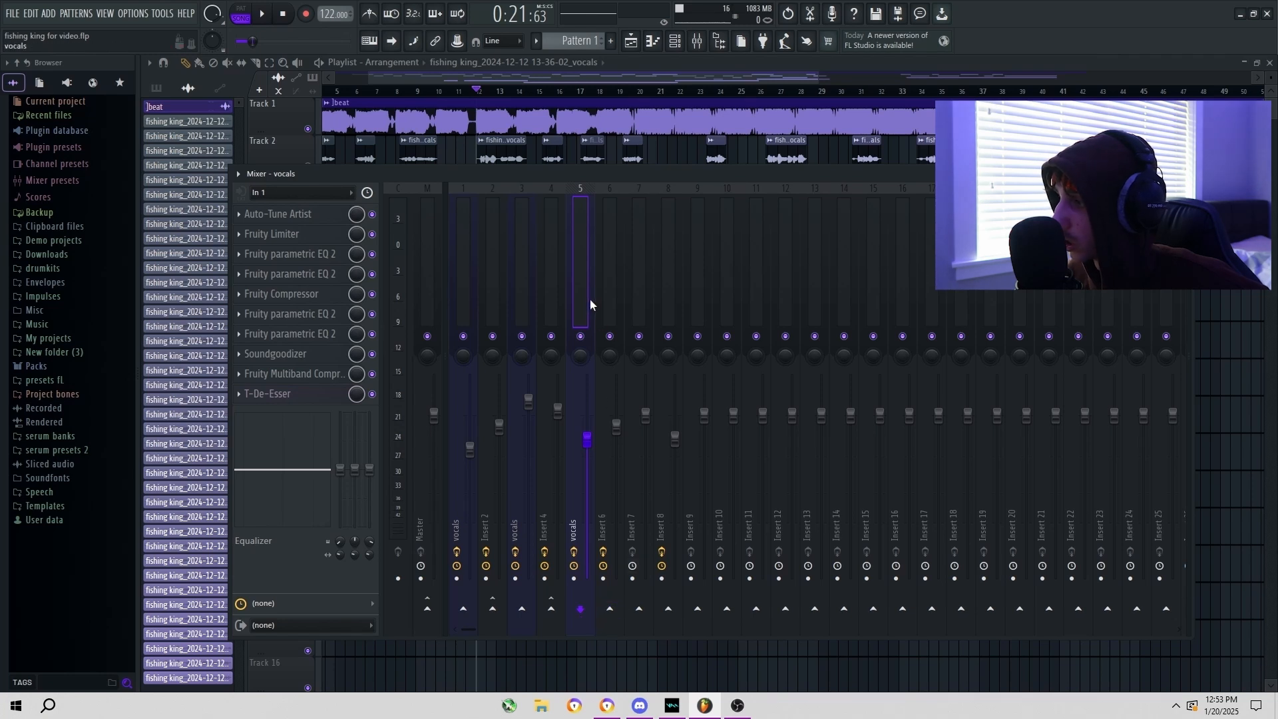
{"action": "left_click", "coordinate": [597, 245]}
{"action": "left_click", "coordinate": [591, 250]}
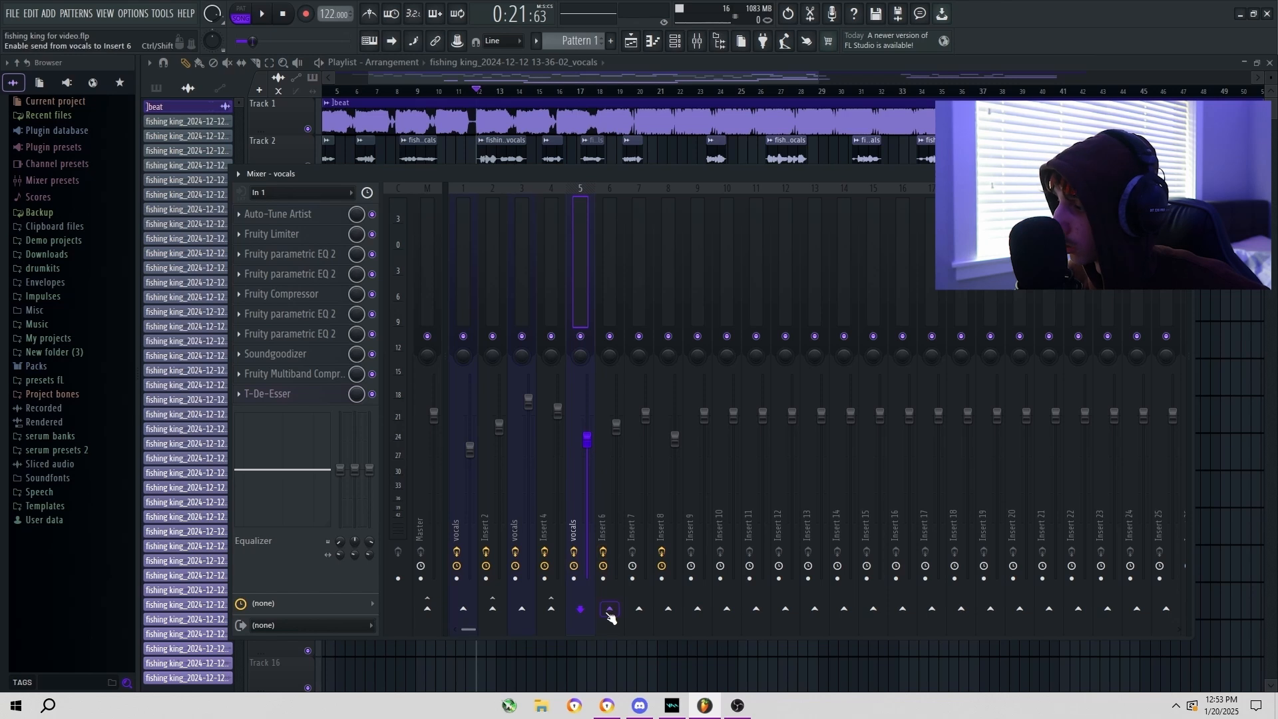
{"action": "right_click", "coordinate": [608, 609]}
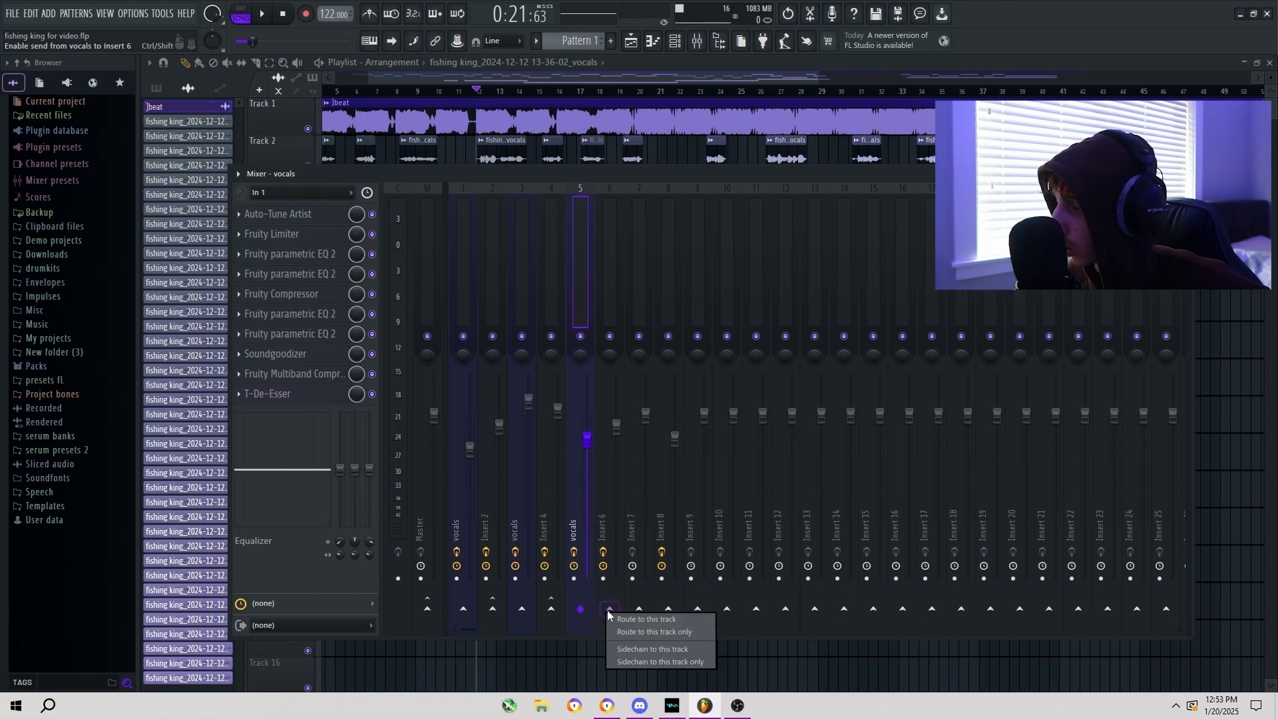
{"action": "left_click", "coordinate": [634, 632]}
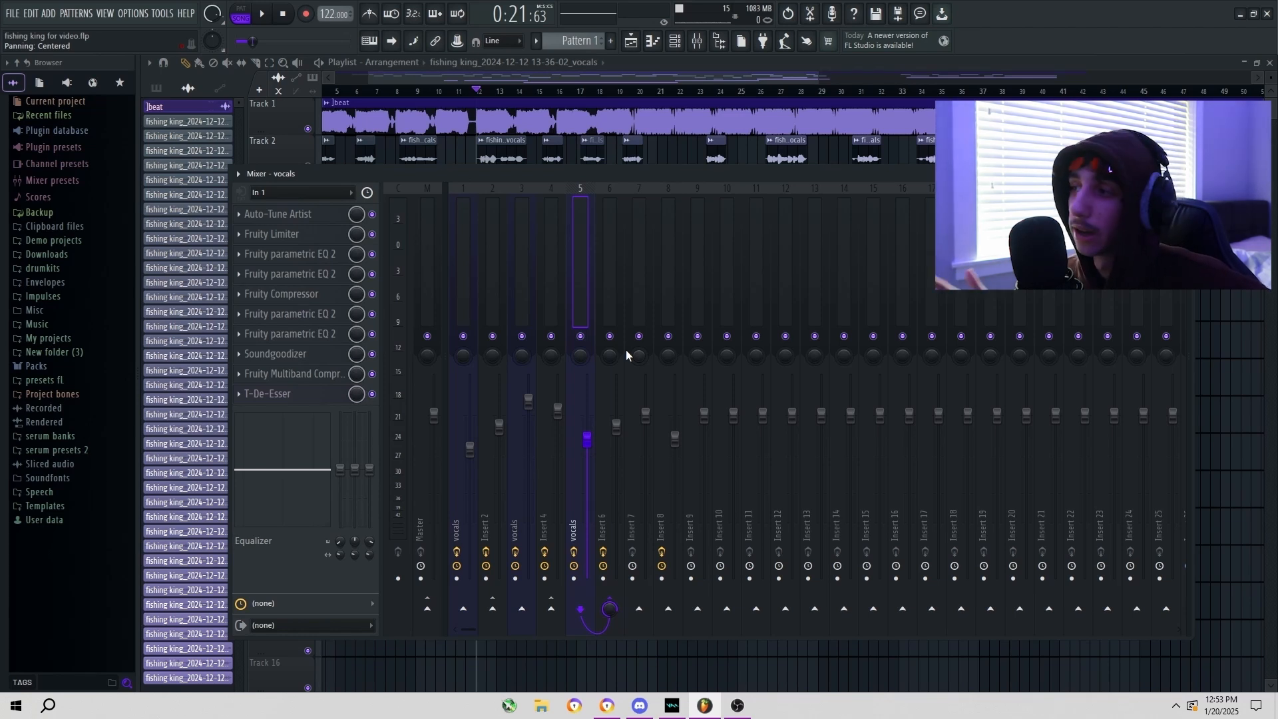
Return to the playlist and look over the vocal clips in the arrangement
{"action": "key", "text": "F9"}
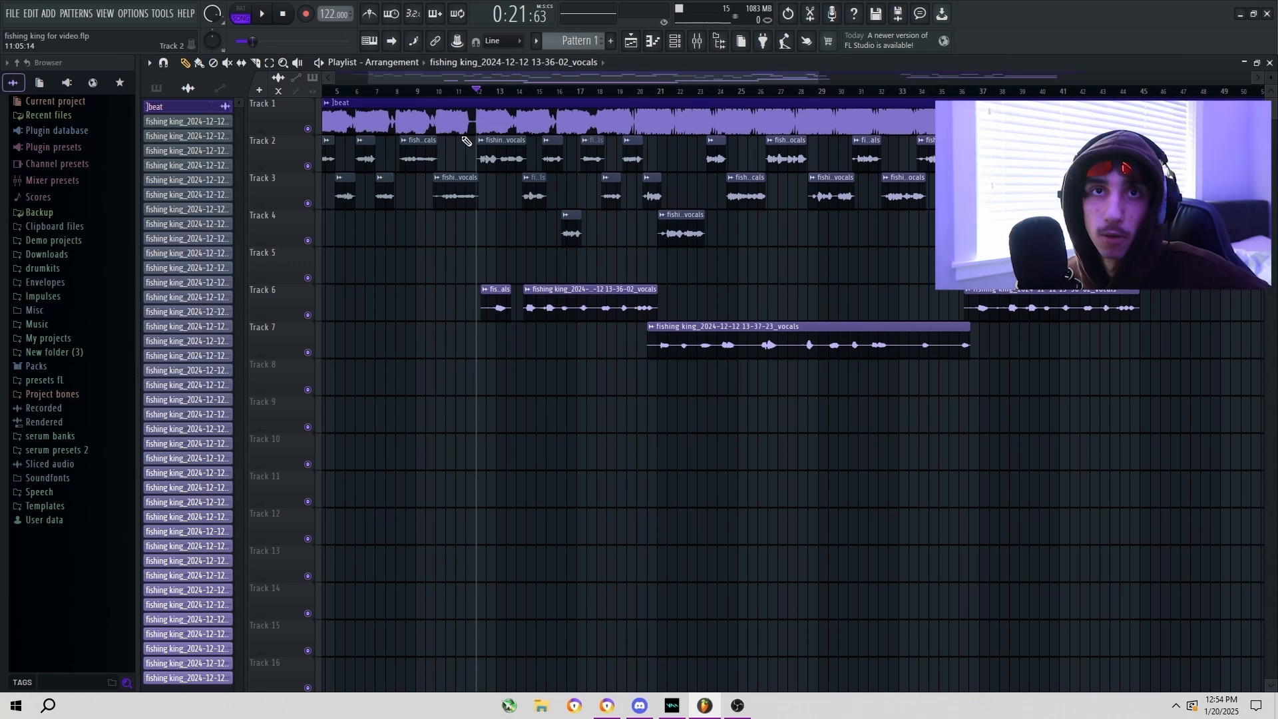
{"action": "scroll", "coordinate": [465, 141], "scroll_direction": "down", "scroll_amount": 2}
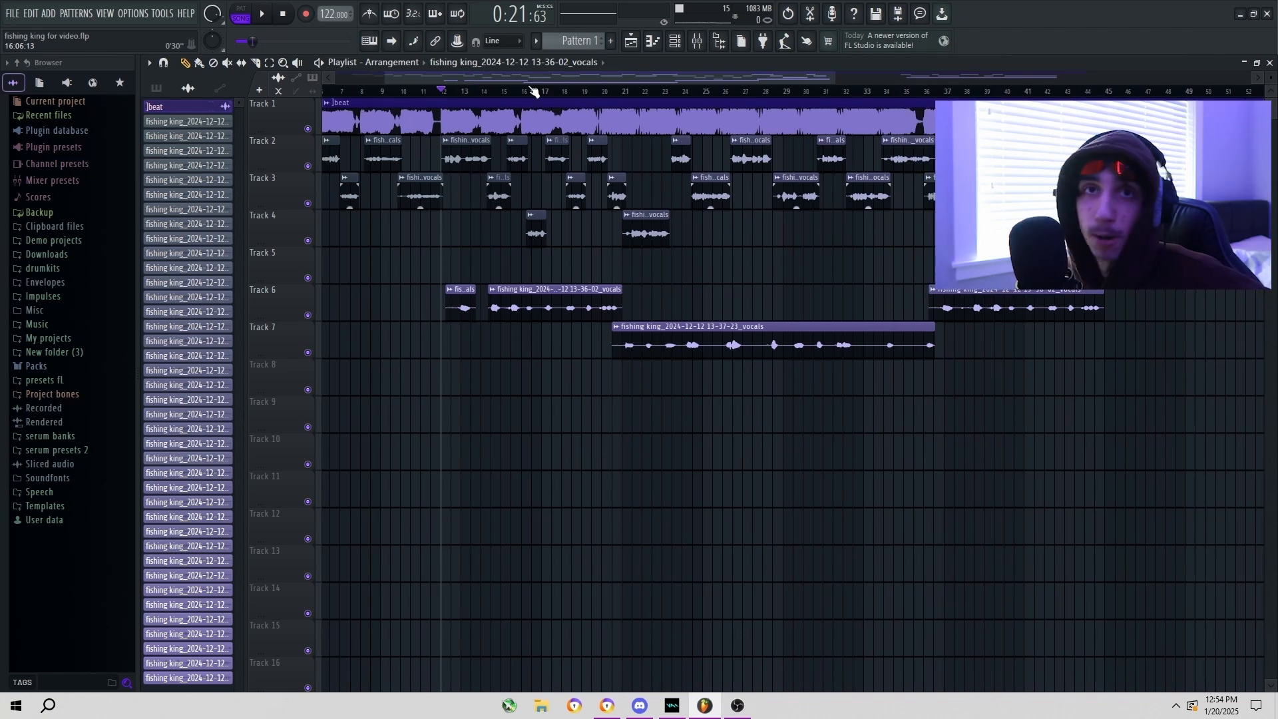